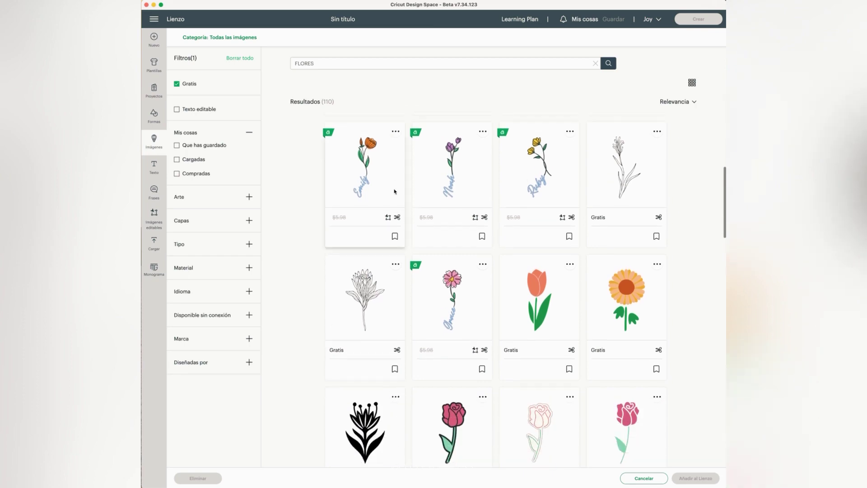
Browse the free flower images and select the solid black daisy with many pointed petals
scroll(395, 192, down, 9)
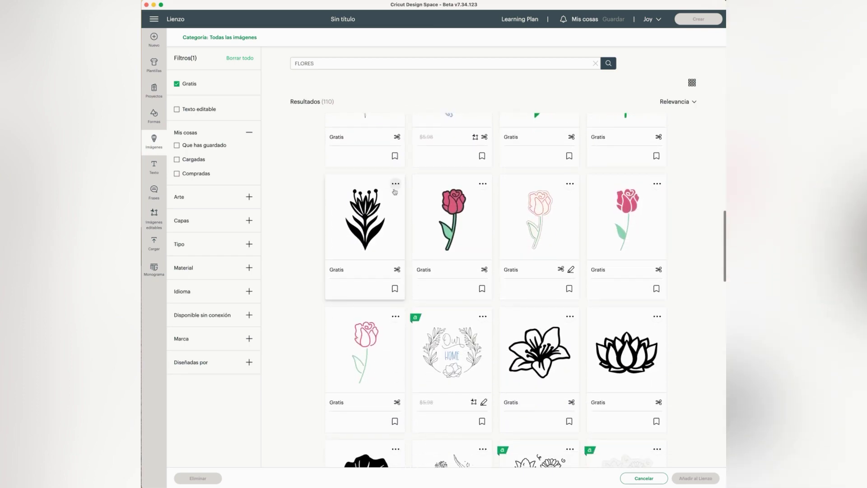
scroll(396, 192, down, 10)
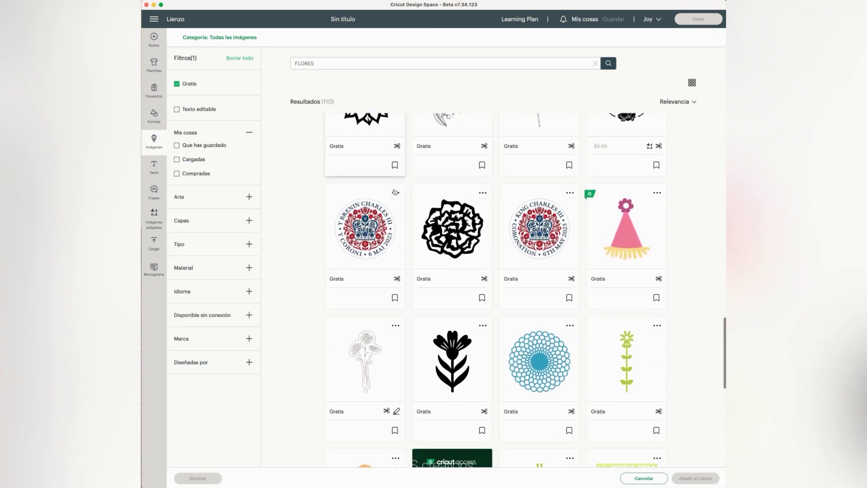
scroll(395, 191, down, 2)
scroll(395, 191, up, 2)
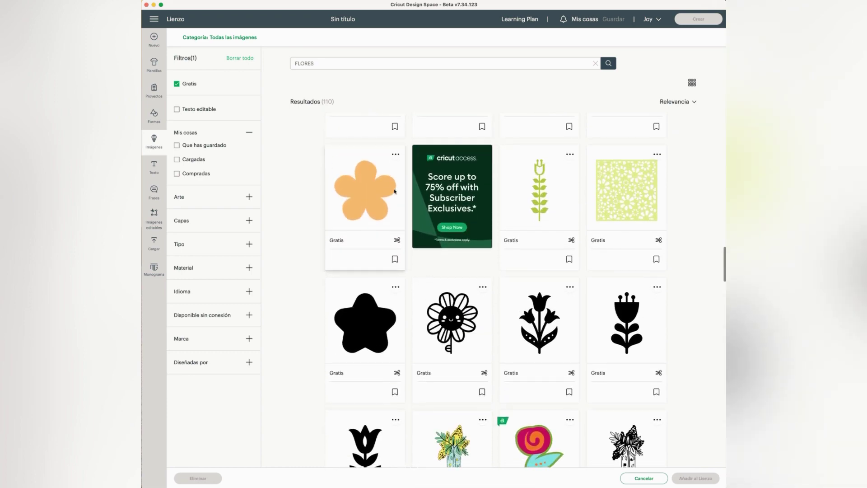
scroll(378, 201, down, 3)
scroll(378, 201, down, 7)
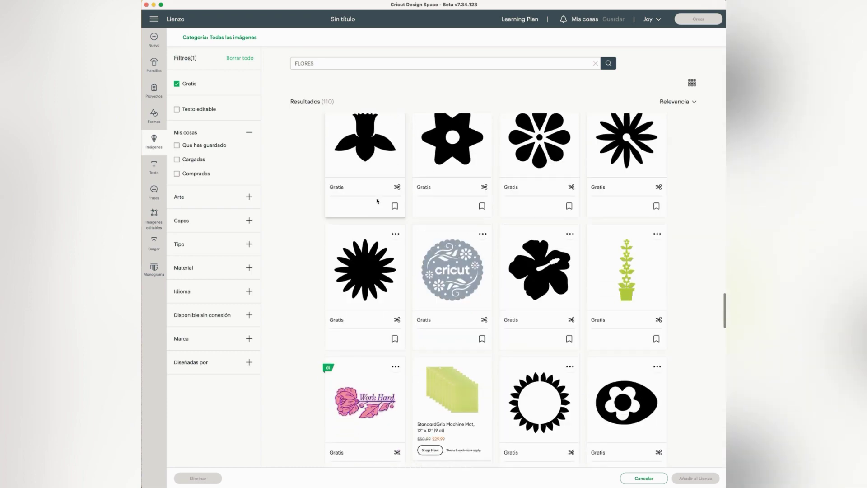
scroll(378, 201, up, 1)
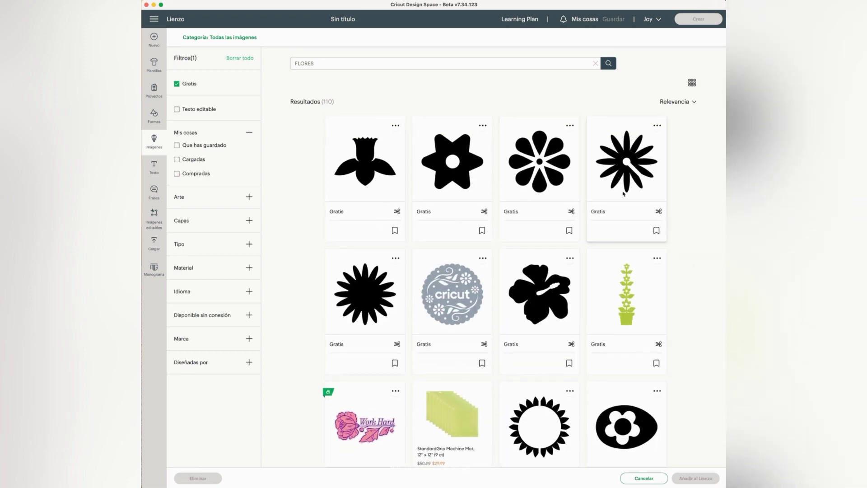
click(371, 315)
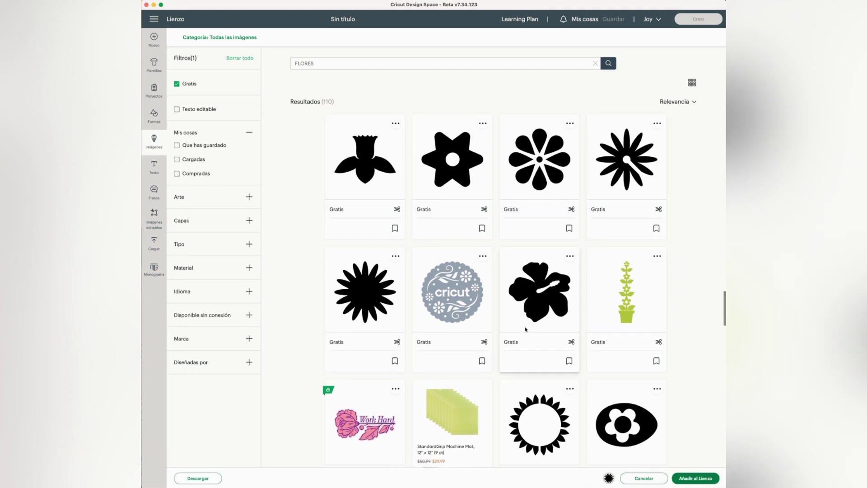
Add the blue rolled rose and the set of black flowers to the image selection
scroll(526, 330, down, 6)
scroll(526, 329, down, 8)
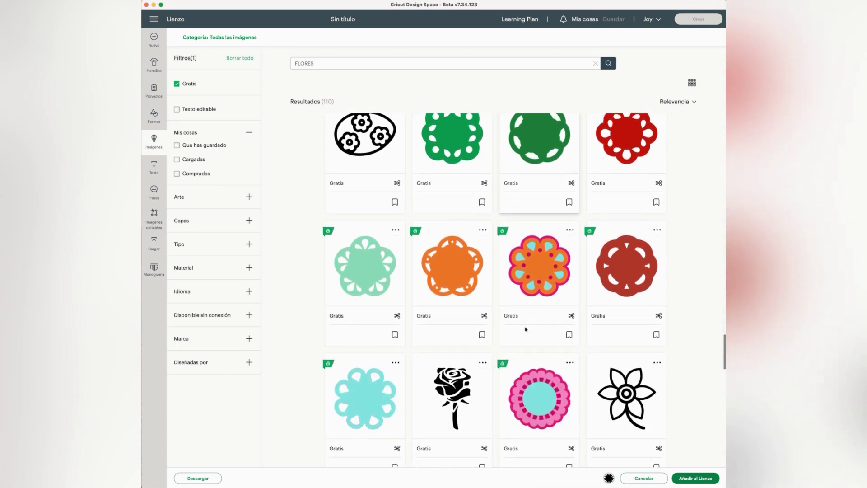
scroll(526, 329, down, 3)
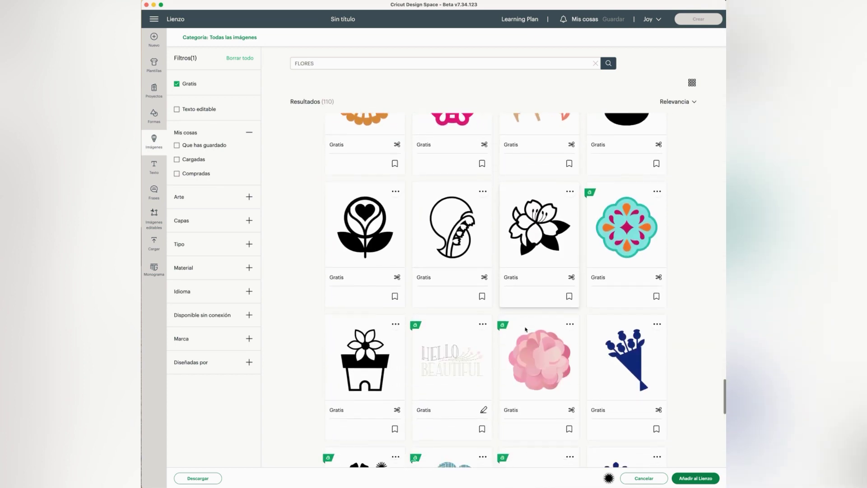
scroll(566, 383, down, 5)
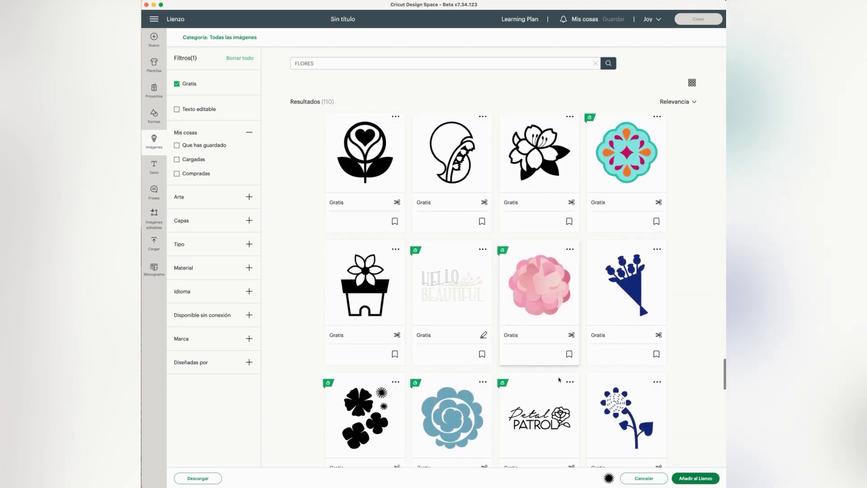
click(448, 340)
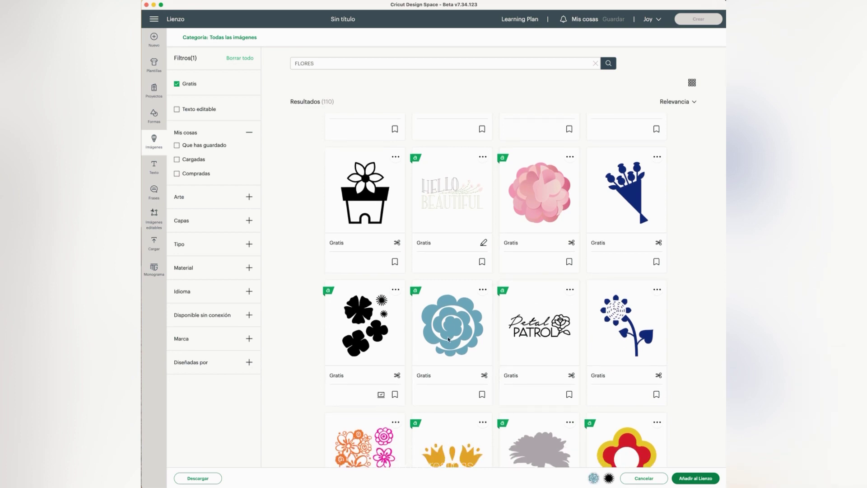
scroll(449, 339, down, 3)
click(378, 281)
Add the green seven-petal flower to the selection and insert all selected images on the canvas
scroll(460, 289, down, 10)
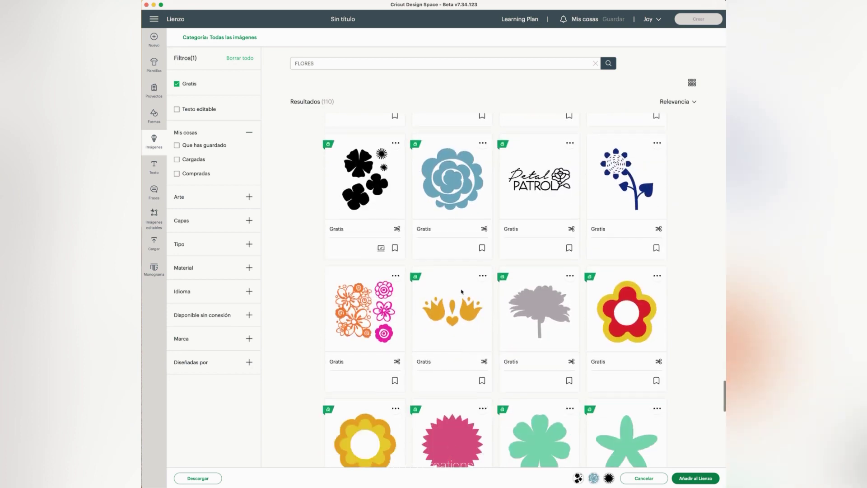
click(538, 270)
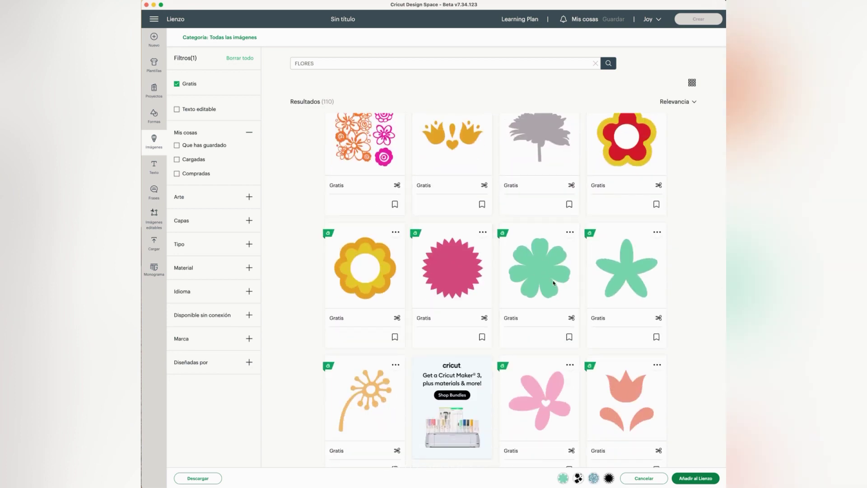
scroll(551, 284, down, 7)
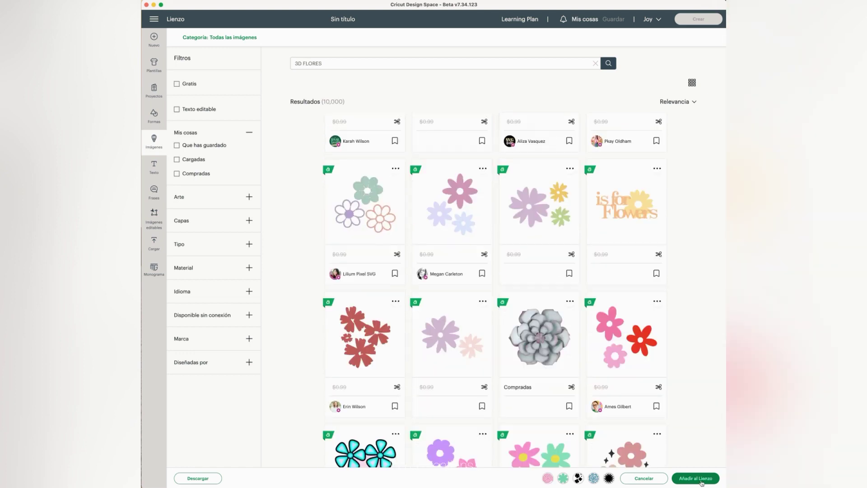
click(698, 479)
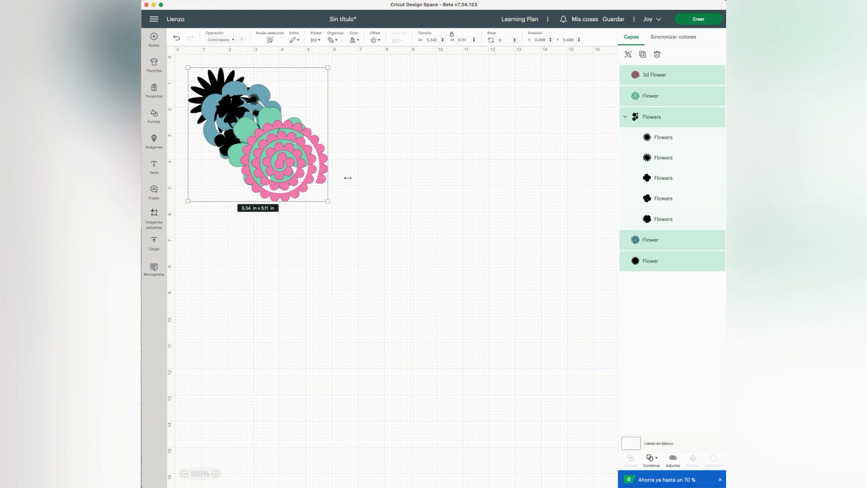
Move the pink spiral flower to the empty area below the other flowers and set its width to 4.5 in
drag(287, 163, 230, 321)
click(292, 162)
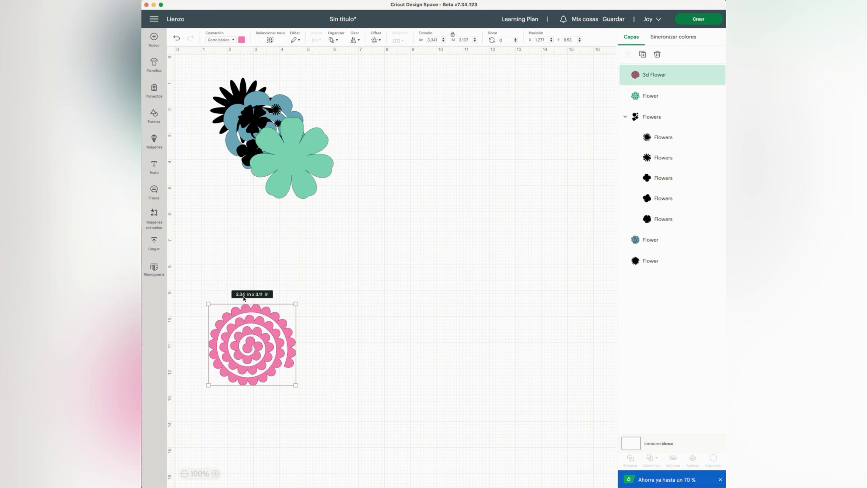
drag(248, 346, 249, 334)
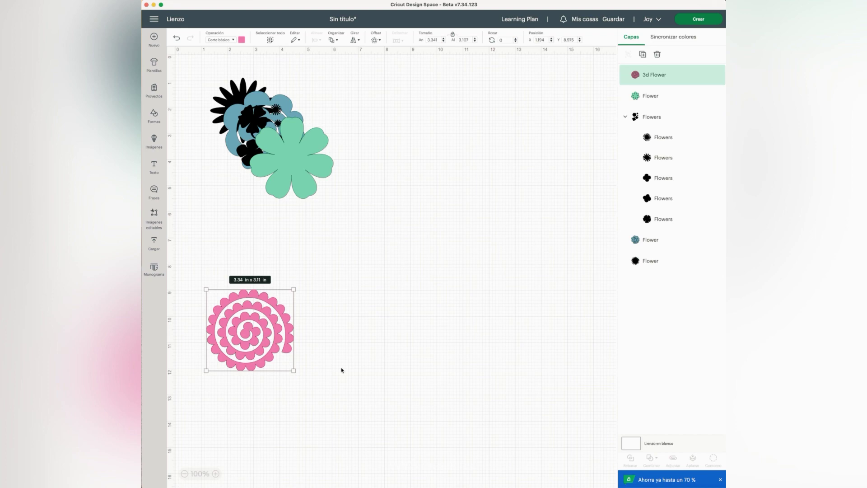
click(438, 40)
text(4.5)
key(Return)
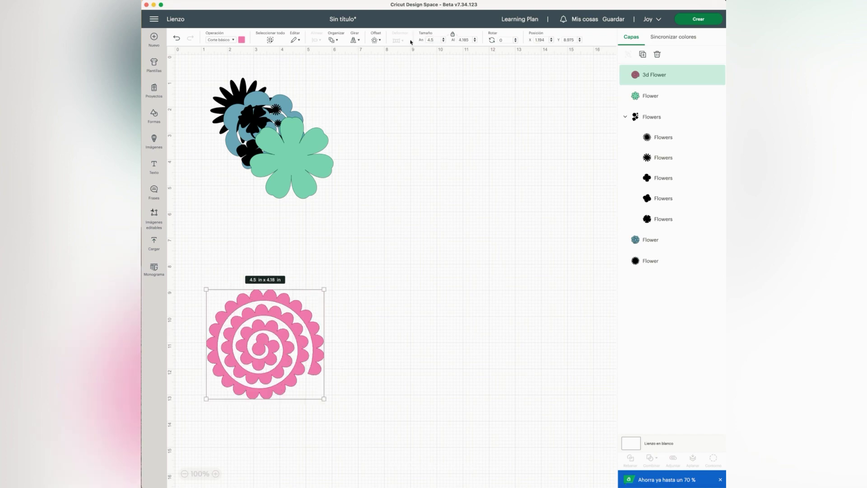
Place the blue rolled rose beside the pink spiral flower and set its width to 4.5 in
drag(267, 349, 264, 335)
click(258, 101)
drag(258, 101, 363, 300)
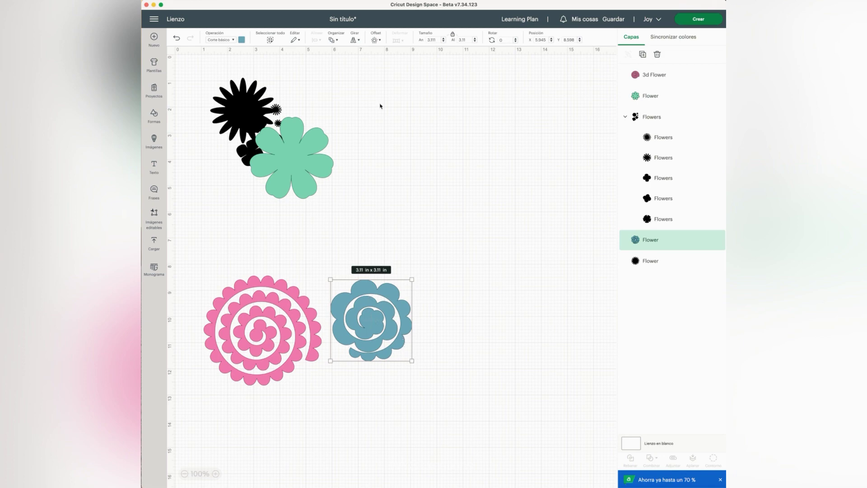
double_click(438, 41)
text(4.5)
key(Return)
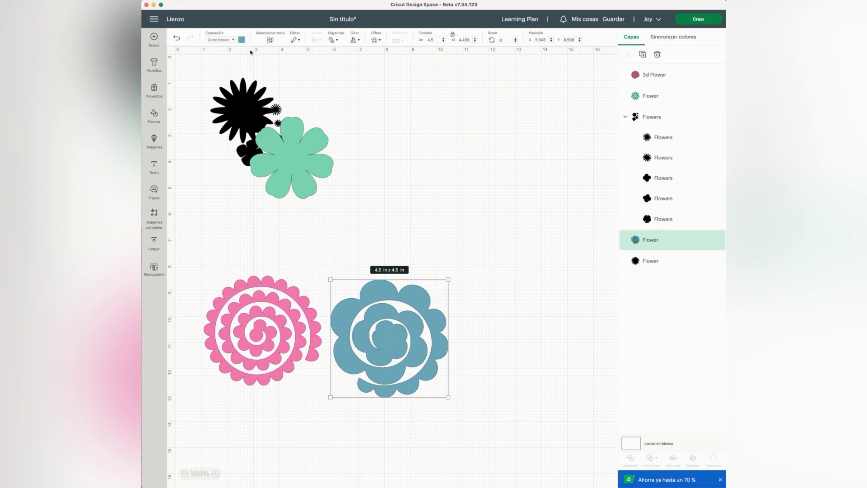
Recolor the rolled rose and the spiral flower light pink, and shift the spiral flower slightly lower
click(242, 40)
click(252, 78)
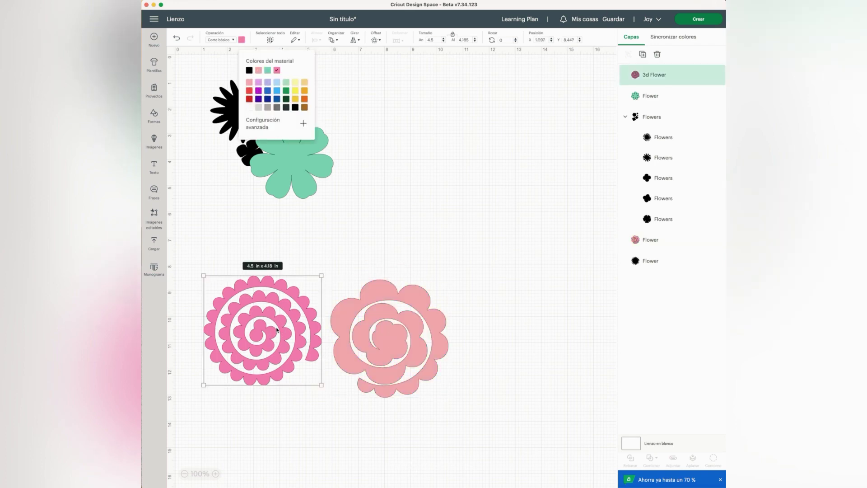
click(241, 40)
click(241, 40)
click(259, 75)
drag(269, 310, 269, 351)
Duplicate the rolled rose beside the original, then duplicate both and place the copies above to form a two-by-two group
drag(355, 314, 353, 337)
click(643, 55)
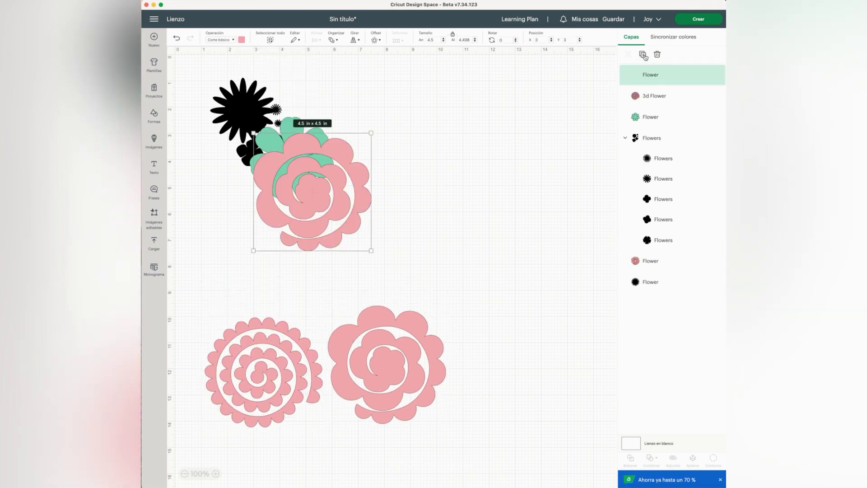
drag(306, 203, 502, 366)
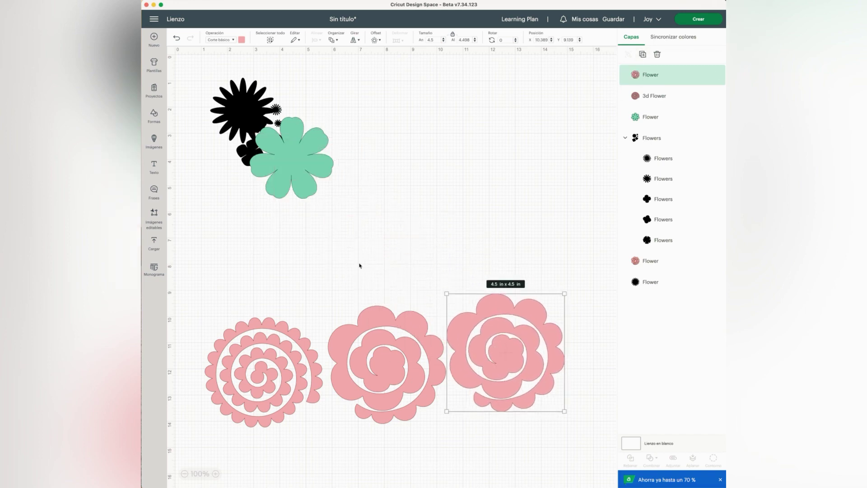
drag(360, 266, 538, 354)
click(643, 54)
drag(448, 220, 508, 257)
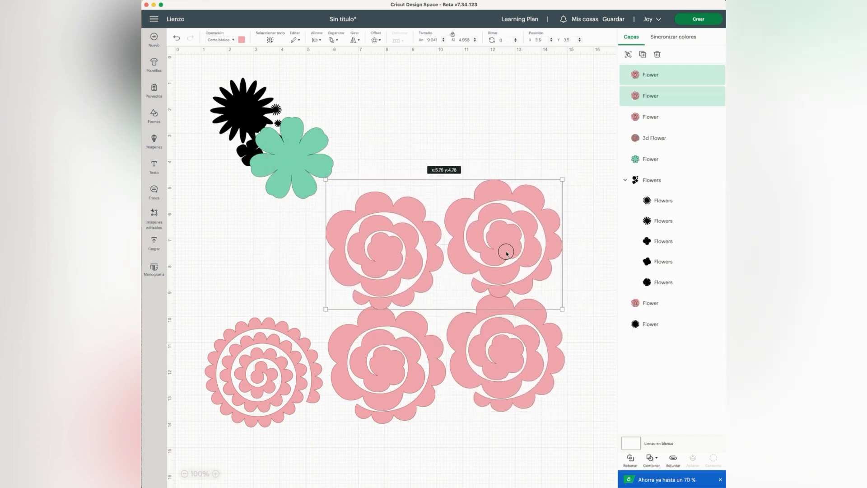
Move the four rolled roses and the spiral flower down to the lower part of the canvas
click(185, 473)
drag(329, 147, 460, 315)
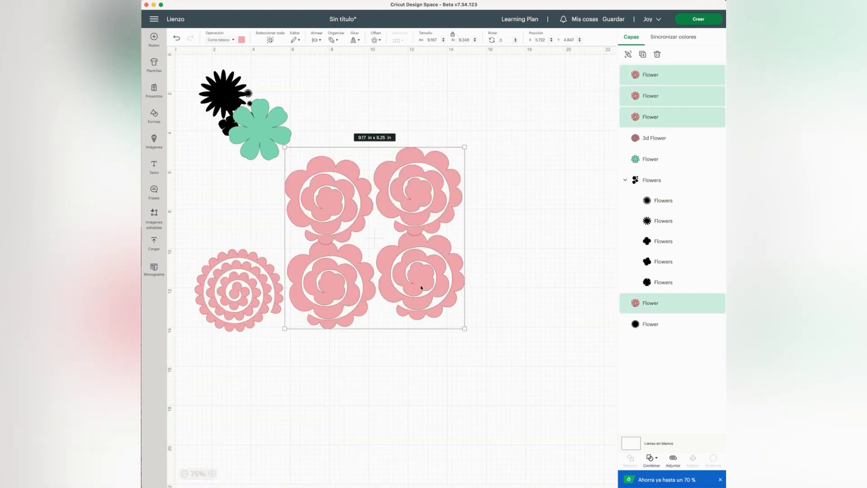
drag(422, 288, 444, 437)
drag(239, 290, 269, 422)
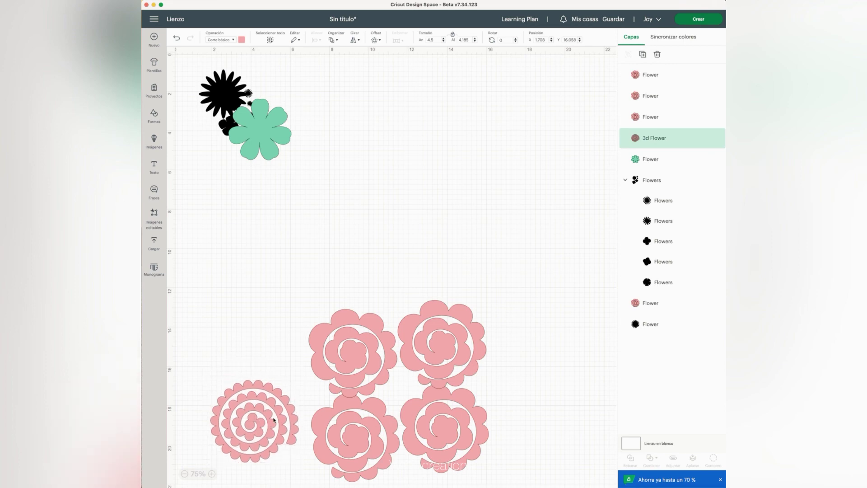
Move the green seven-petal flower to an empty area, set its width to 3.5 in and recolor it lilac
drag(253, 135, 393, 164)
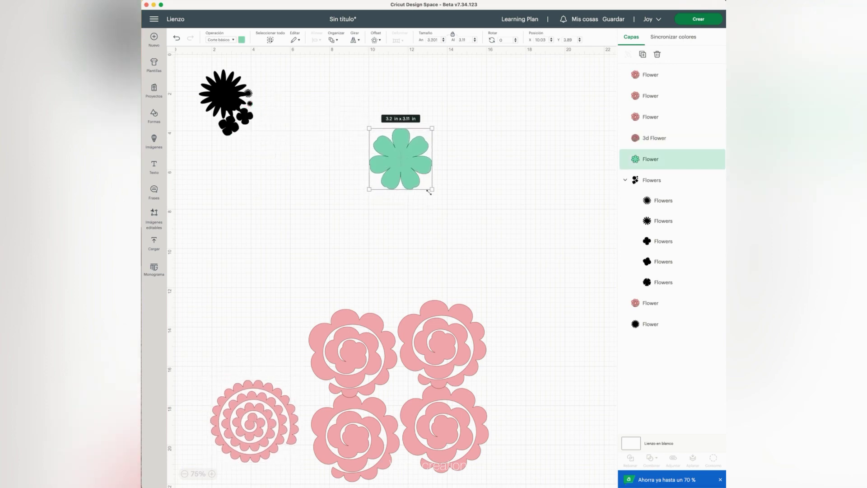
mouse_move(433, 190)
mouse_down()
mouse_move(443, 202)
mouse_move(437, 194)
mouse_up()
click(443, 41)
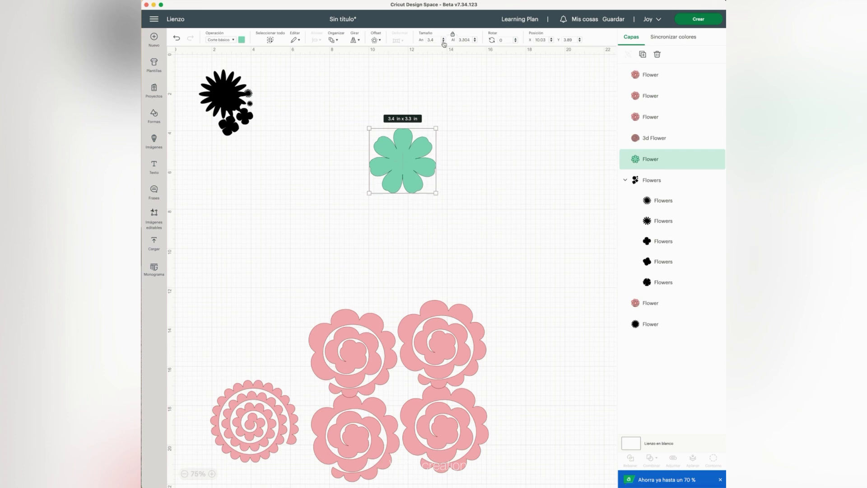
click(444, 39)
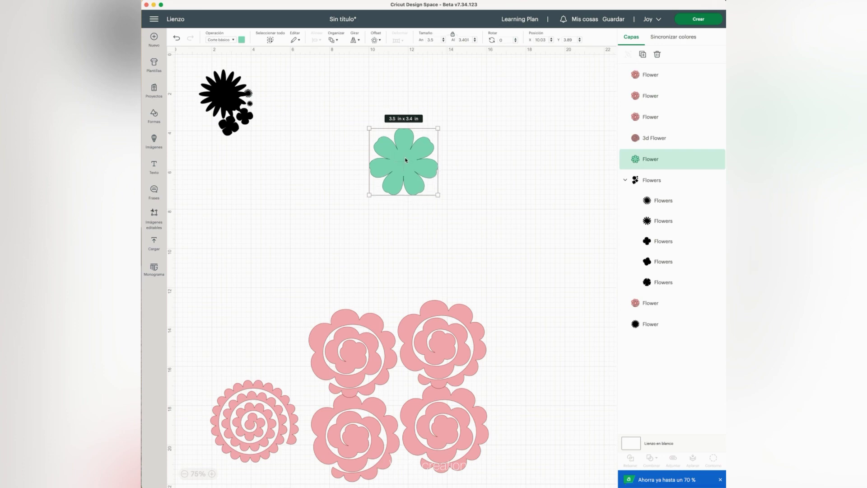
click(241, 40)
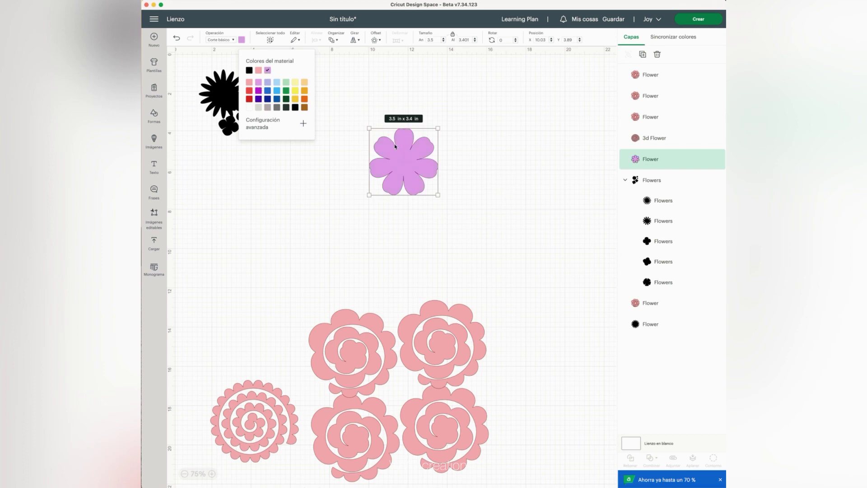
Duplicate the lilac flower, set the copy's width to 3.2 in and center it on the original
click(643, 55)
drag(230, 111, 411, 169)
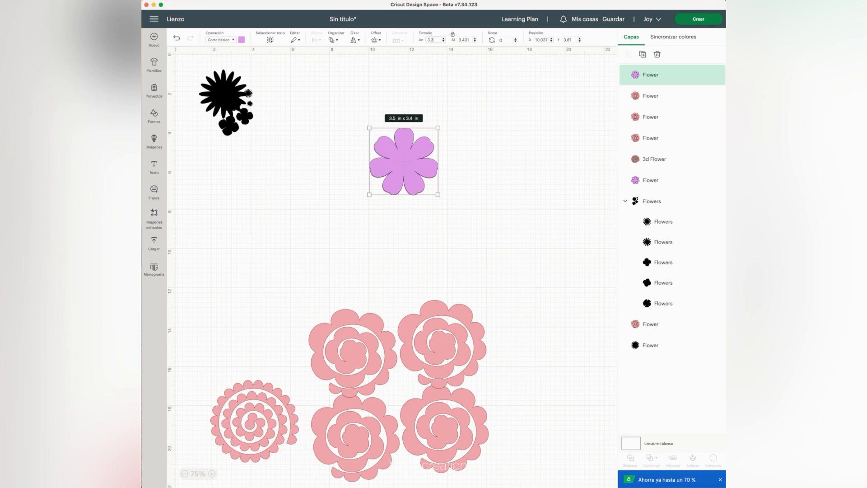
key(Return)
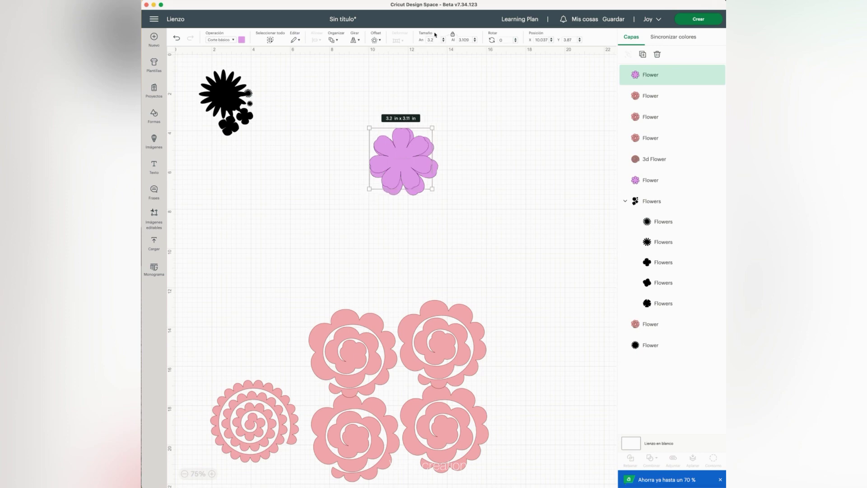
drag(399, 155, 402, 158)
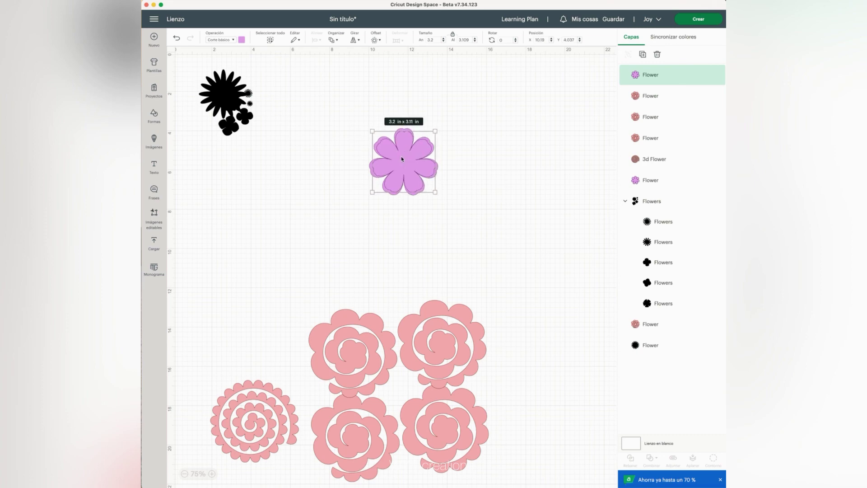
Duplicate the 3.2 in lilac flower, set the new copy's width to 3 in and center it on the stack
click(647, 58)
drag(226, 111, 400, 166)
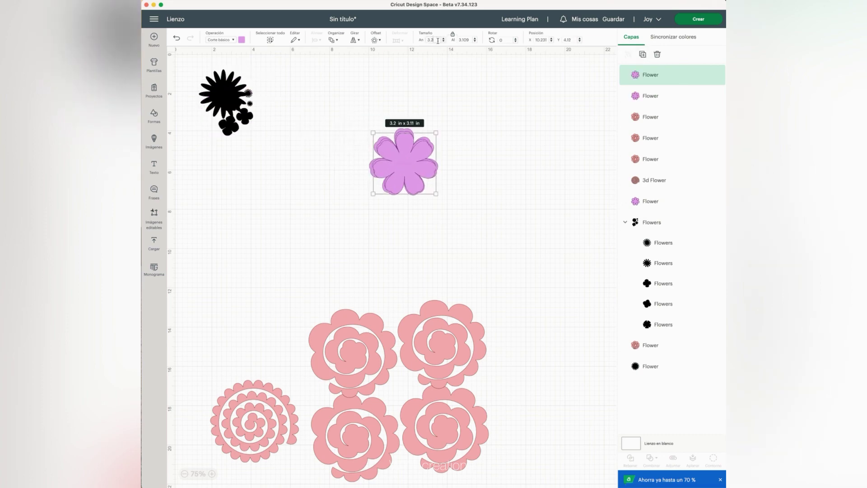
key(Return)
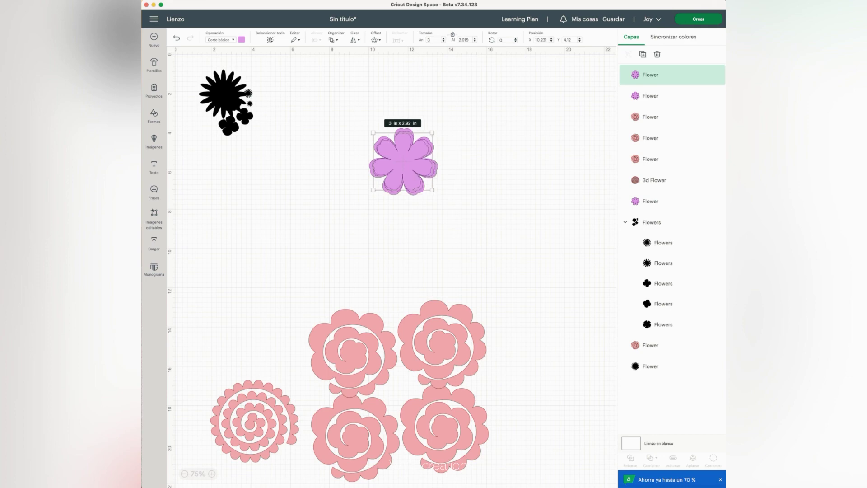
drag(402, 162, 403, 165)
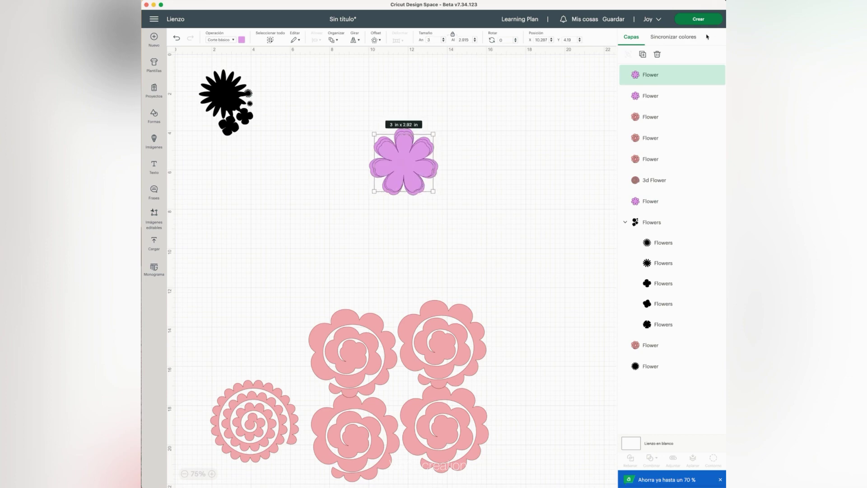
Duplicate the 3 in lilac flower, center the copy on the stack and set its width to 2.7 in
click(643, 55)
drag(239, 126, 398, 166)
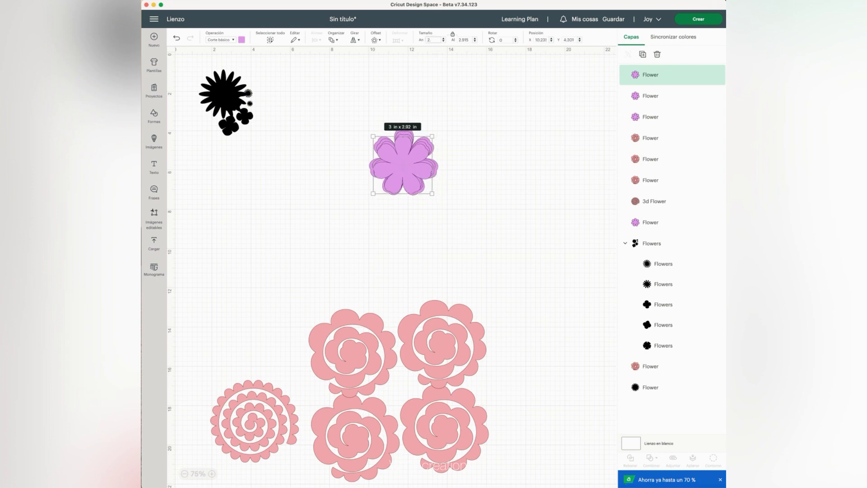
click(480, 188)
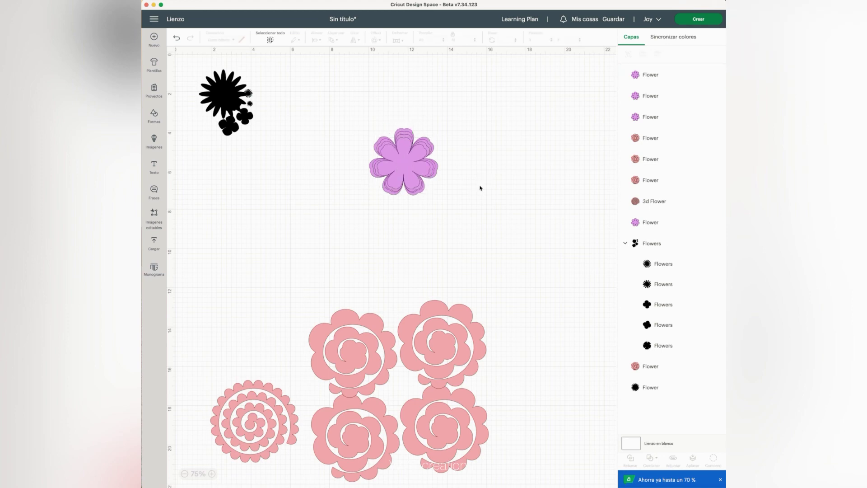
click(409, 167)
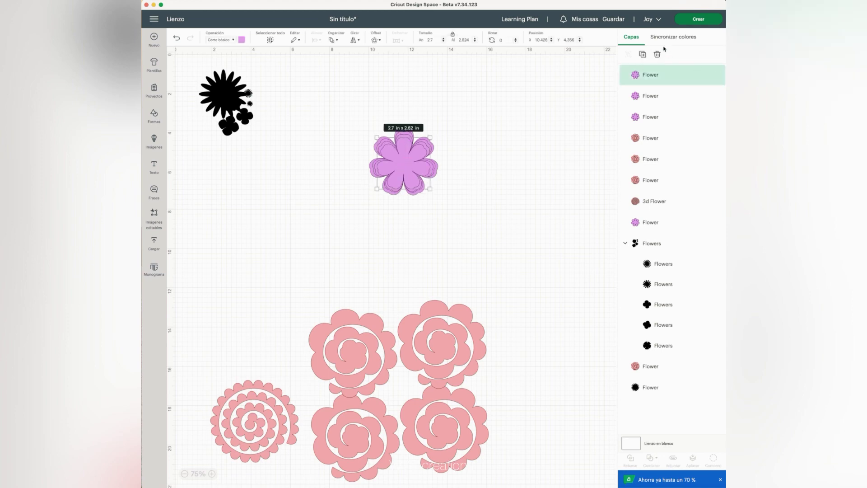
Duplicate the 2.7 in lilac flower, place the copy on the stack and reduce its width to 2.6 in
click(643, 54)
drag(256, 132, 407, 168)
click(443, 41)
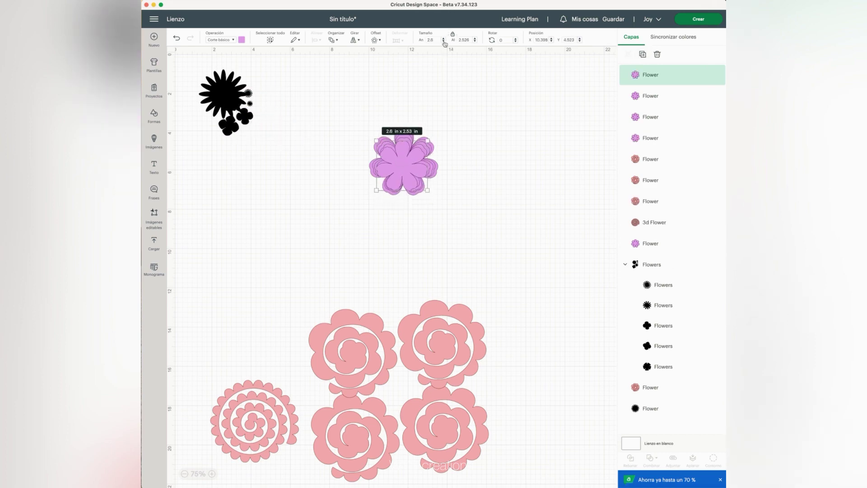
Move the whole lilac flower stack down above the rolled roses, duplicate it and place the copy beside it
drag(344, 137, 389, 244)
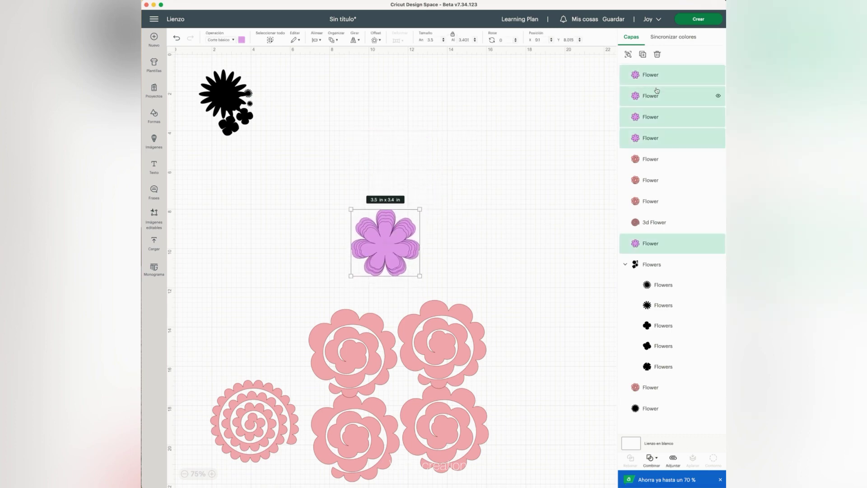
click(642, 54)
drag(273, 156, 457, 250)
Enlarge the black flower group to about 4.03 x 5.44 in, move it near the black daisy and ungroup it
click(235, 127)
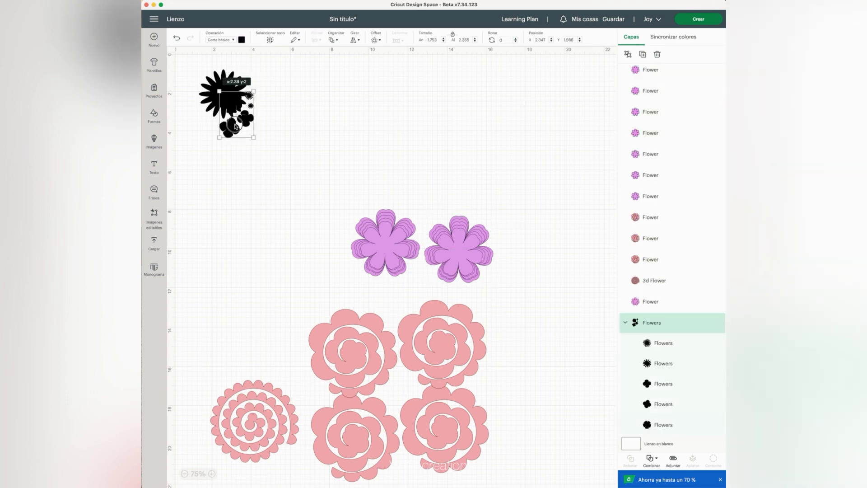
drag(235, 127, 409, 221)
drag(397, 189, 444, 180)
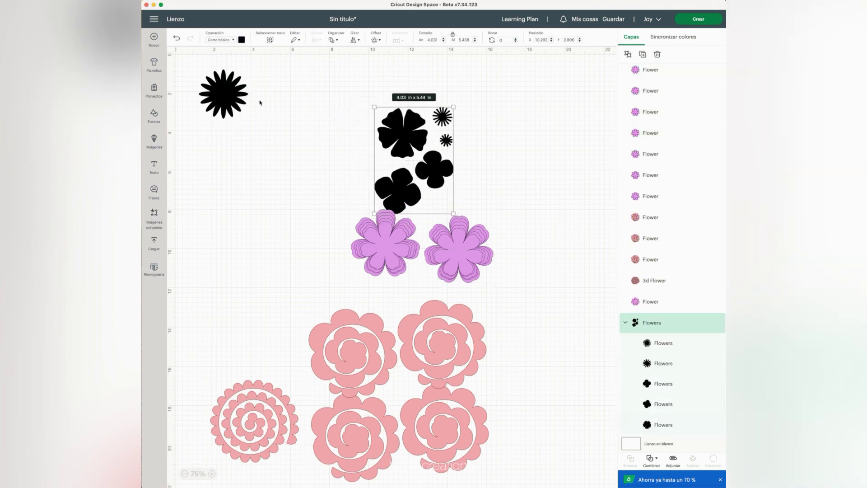
drag(401, 137, 329, 114)
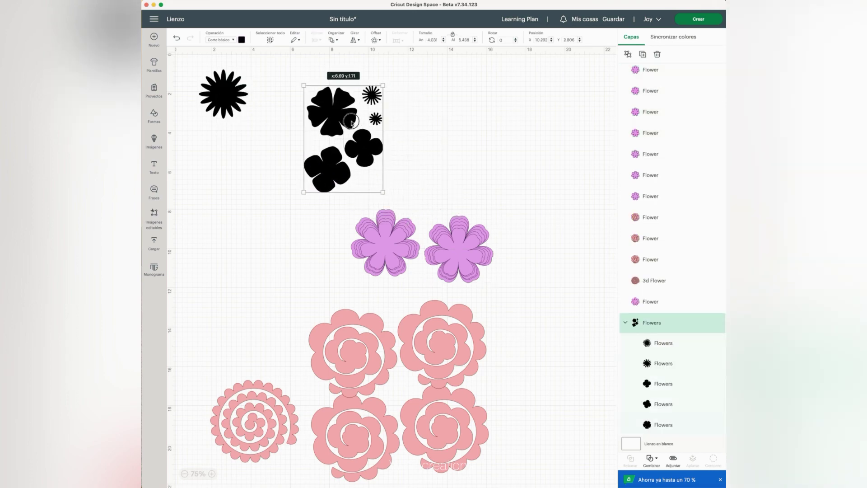
click(628, 54)
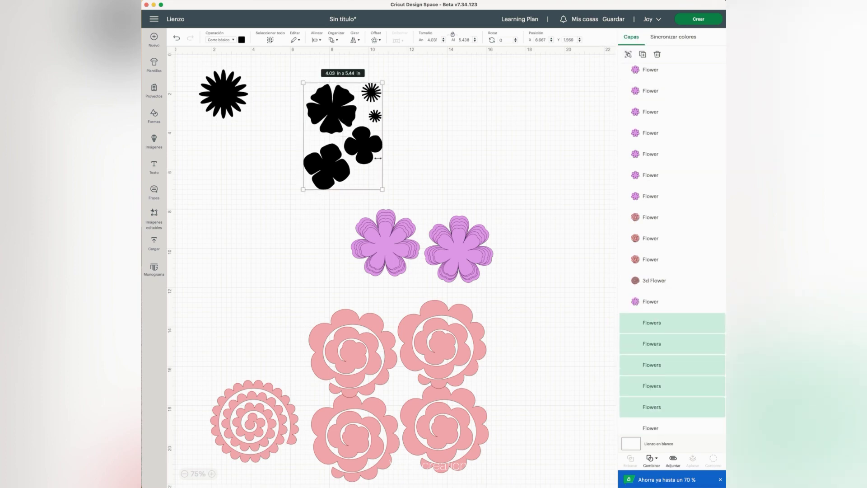
Reposition the ungrouped black five-petal flower and the larger four-petal flower slightly away from the smaller pieces
click(326, 109)
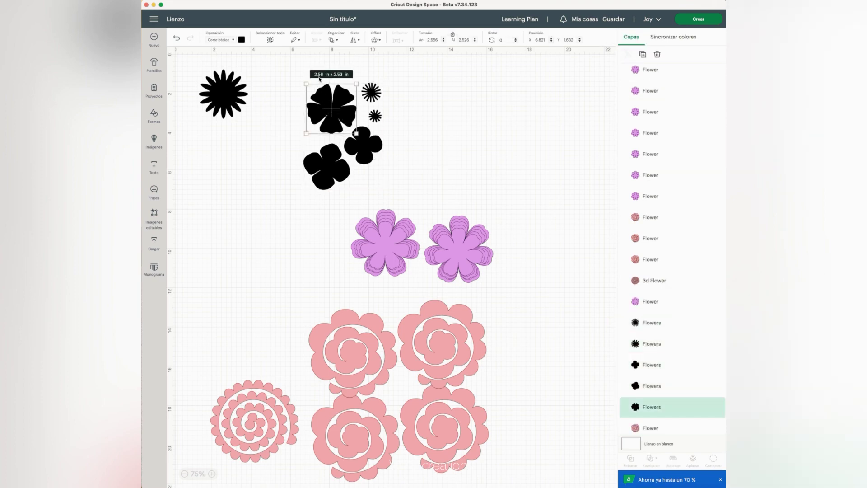
drag(326, 99, 314, 97)
click(335, 175)
drag(334, 176, 330, 158)
Recolor the five ungrouped black flower pieces vivid purple
drag(394, 180, 289, 76)
click(242, 40)
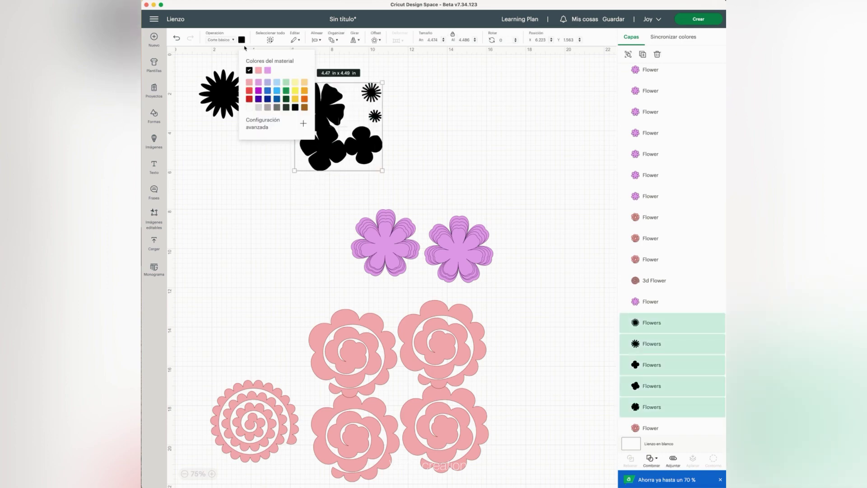
click(267, 70)
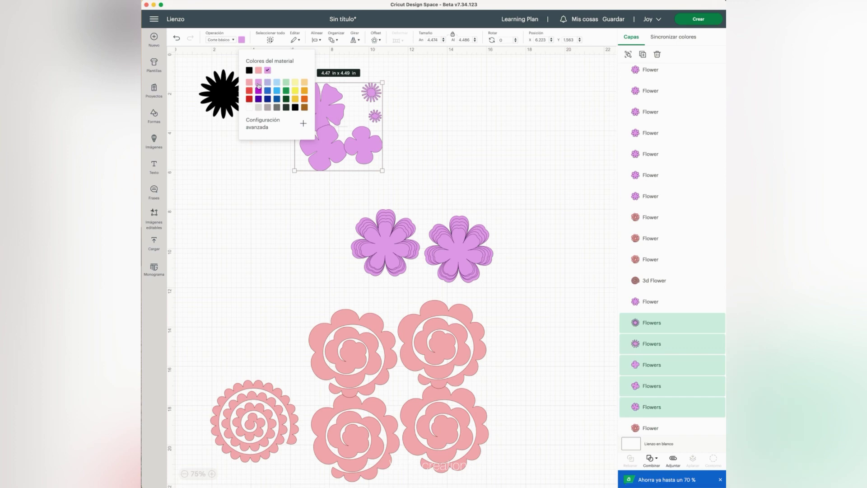
click(259, 91)
click(408, 124)
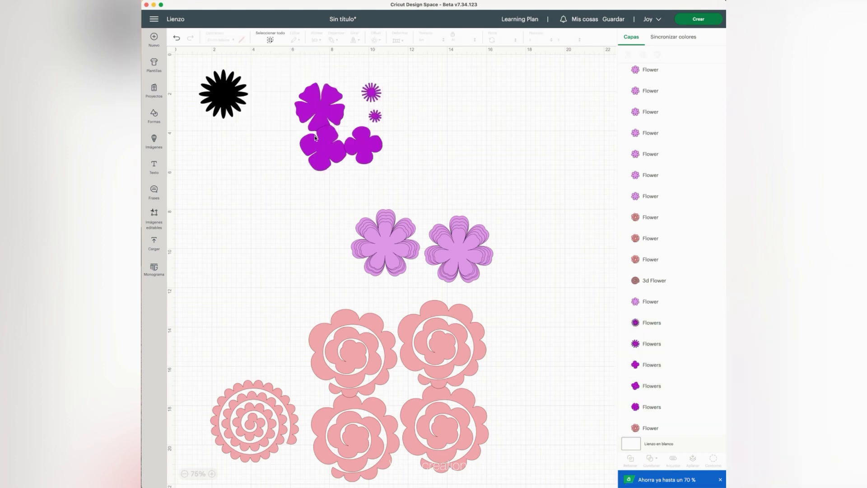
Stack the two purple four-petal flowers on the five-petal one to form a single layered flower
drag(324, 146, 323, 105)
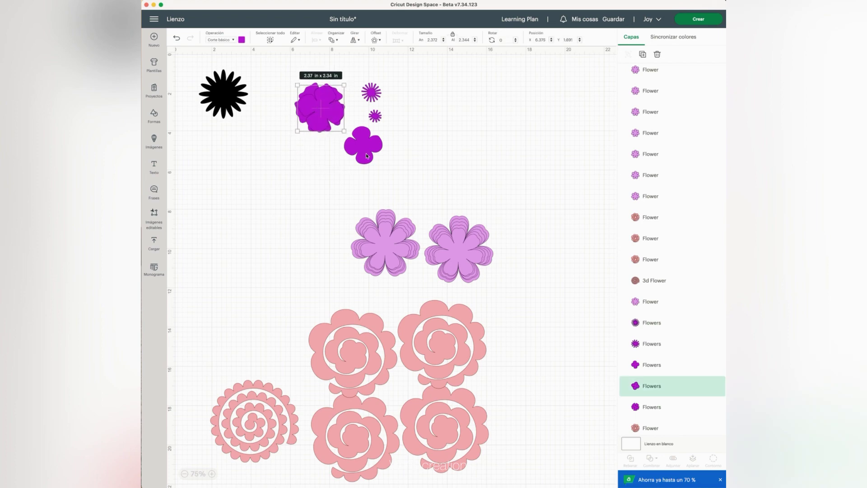
drag(368, 152, 338, 173)
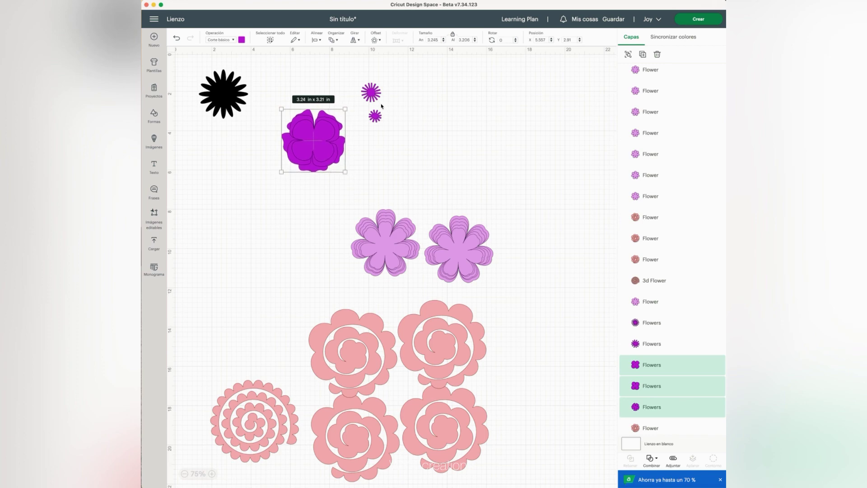
Move the two small purple starburst centers down slightly and recolor them light orange
drag(361, 80, 370, 125)
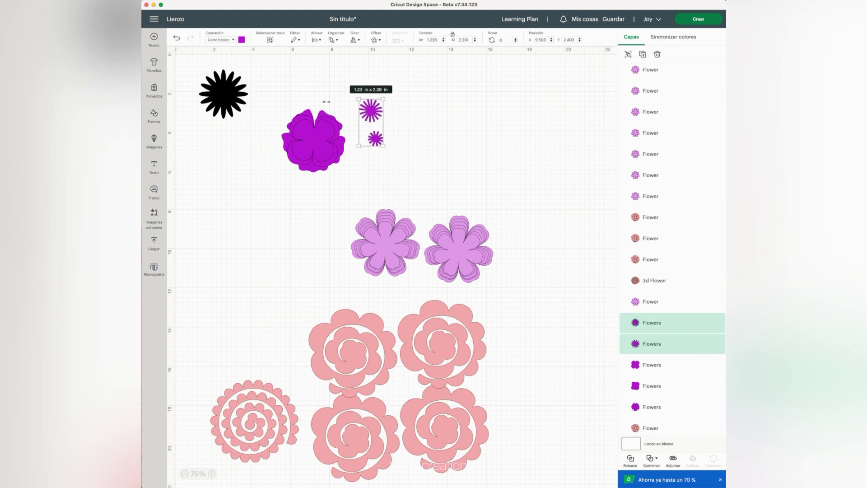
click(242, 41)
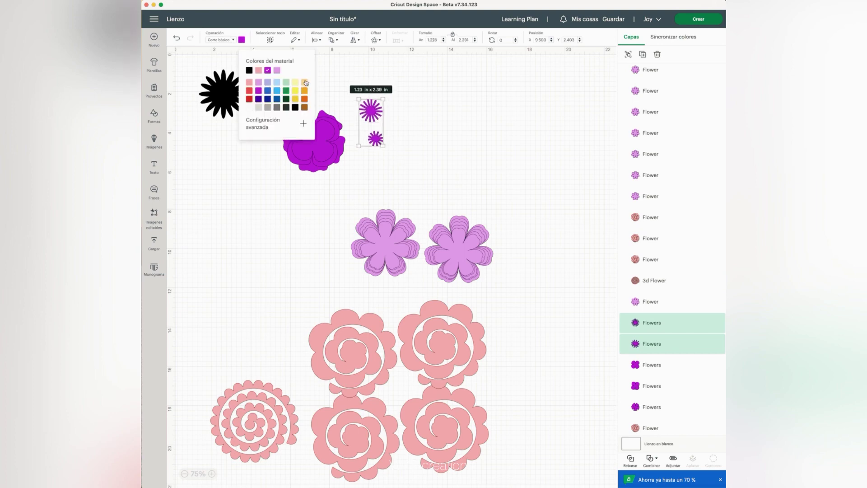
click(306, 83)
click(361, 92)
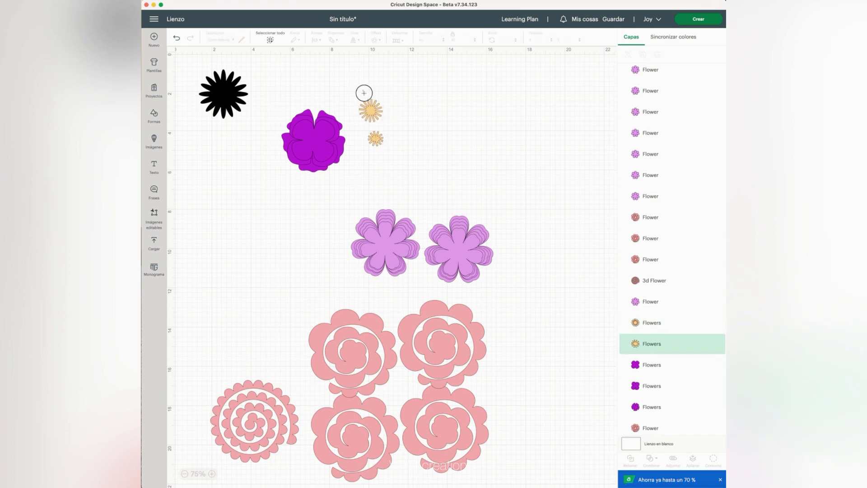
Duplicate the pair of light orange starburst centers three times and line the copies up in a row beside the originals
drag(365, 93, 385, 149)
click(643, 54)
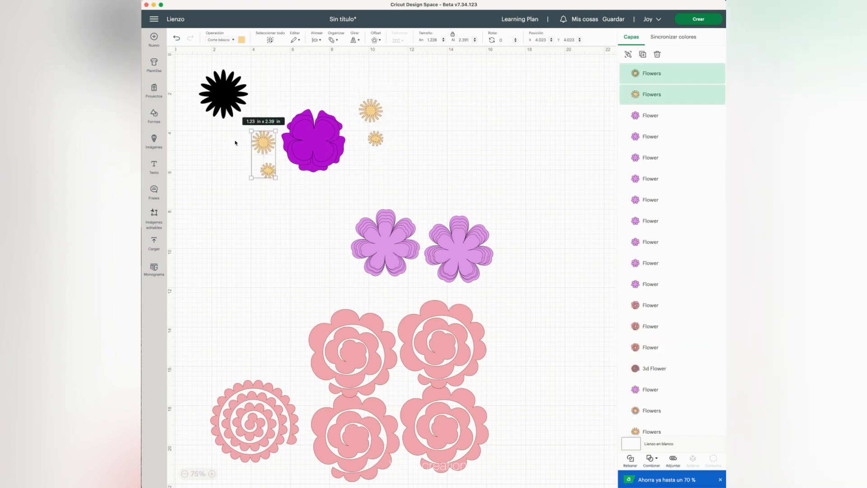
drag(263, 154, 396, 120)
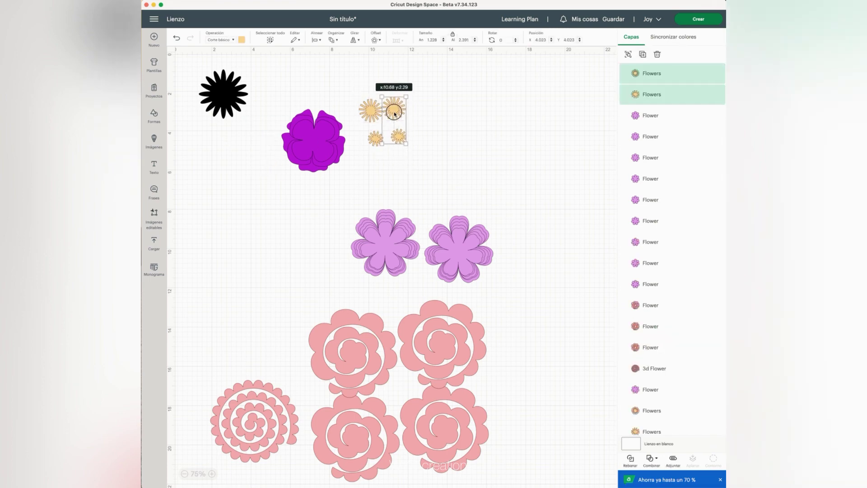
click(642, 54)
drag(278, 172, 423, 120)
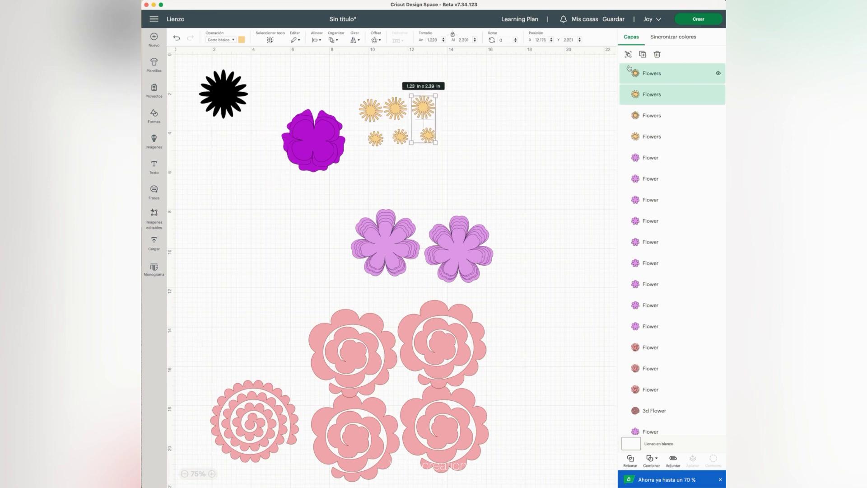
click(643, 54)
drag(453, 109, 450, 115)
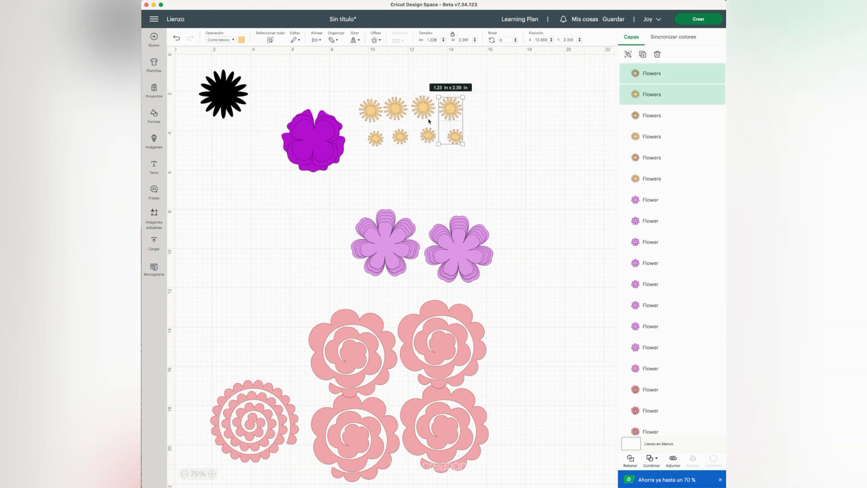
Move the black many-petaled daisy down to an empty area and recolor it with a custom pale pink shade
click(235, 103)
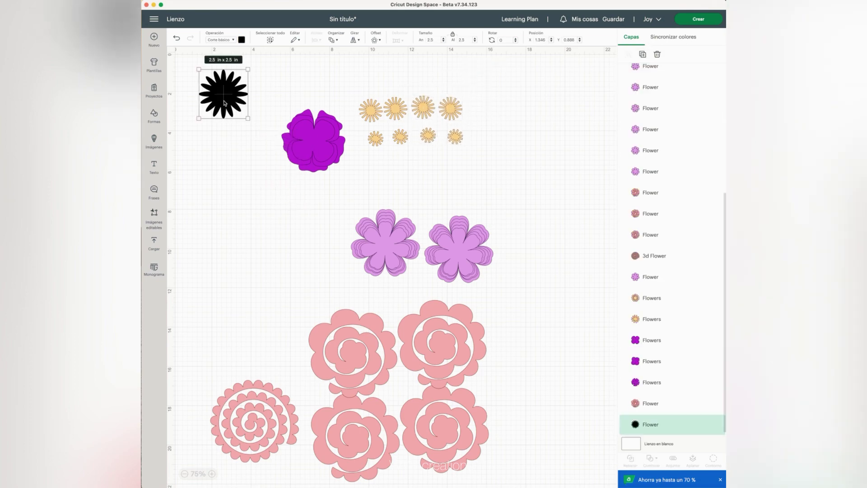
click(212, 473)
scroll(252, 291, left, 5)
scroll(264, 316, up, 5)
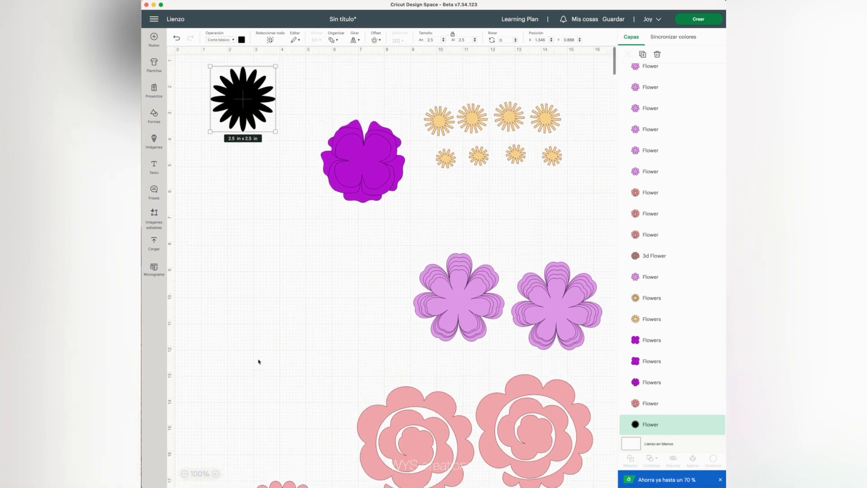
drag(252, 109, 247, 211)
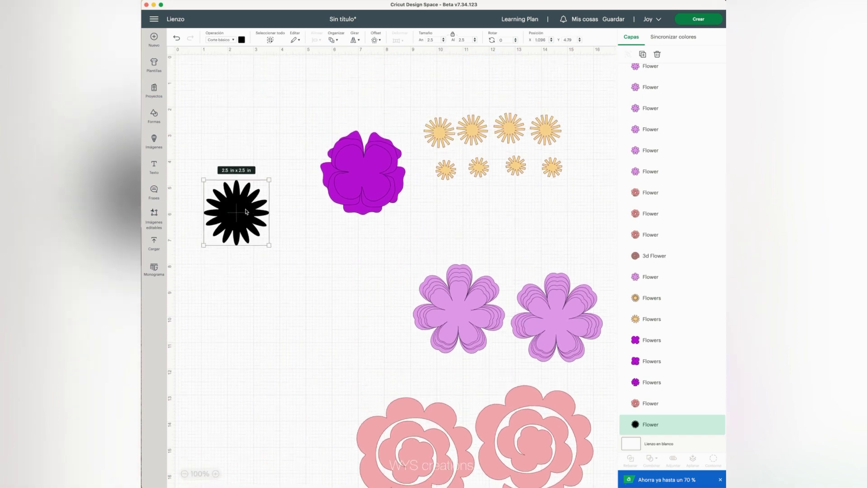
click(241, 40)
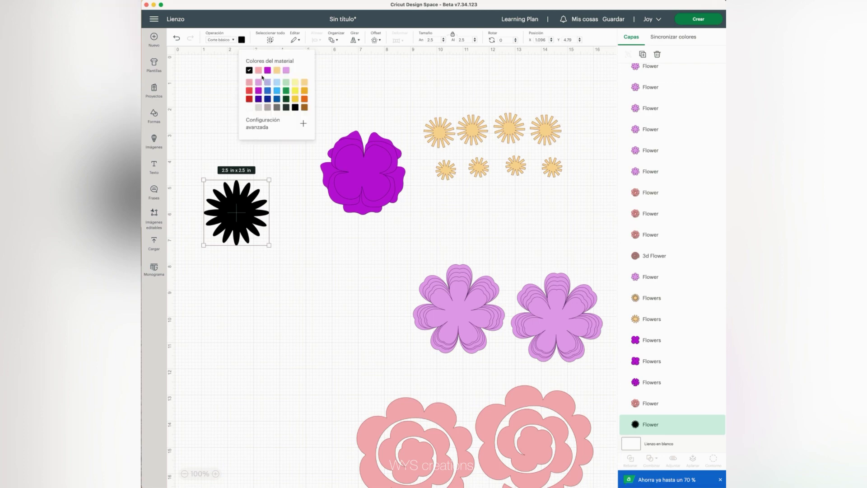
click(268, 127)
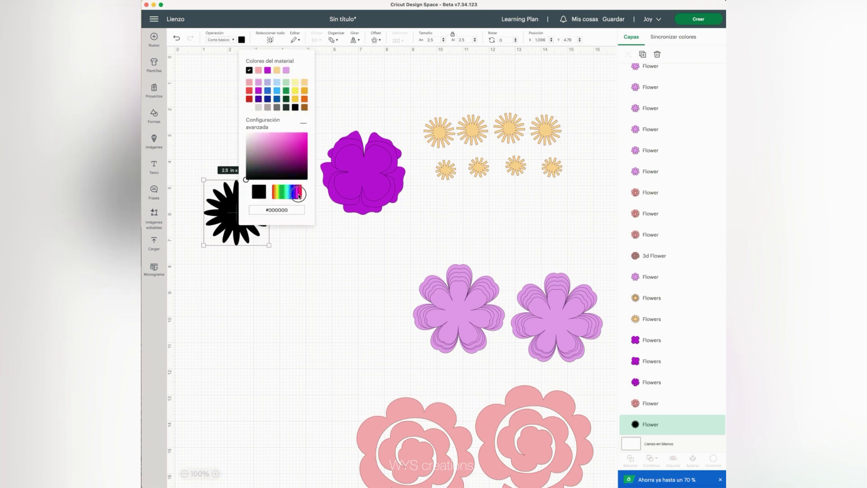
click(260, 133)
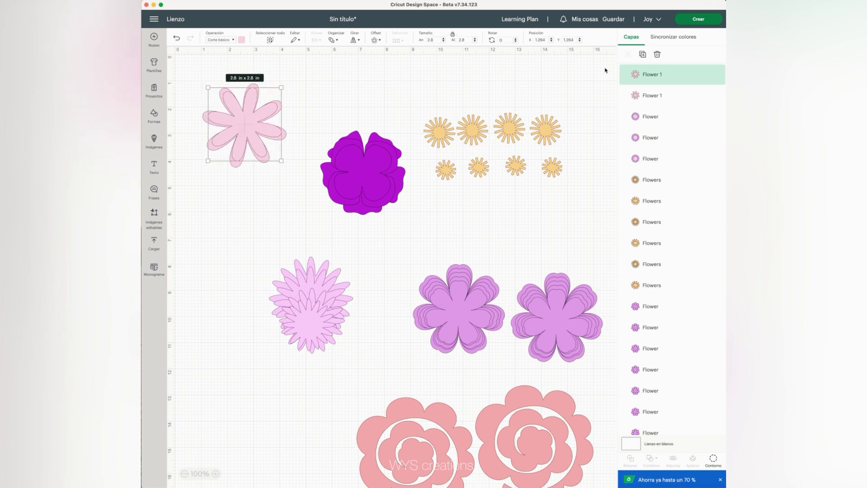
Duplicate the 2.8 in pale pink flower, place the copies on its stack and select the whole stack
key(ctrl+v)
drag(261, 142, 239, 127)
drag(271, 158, 238, 125)
click(642, 55)
drag(189, 68, 294, 174)
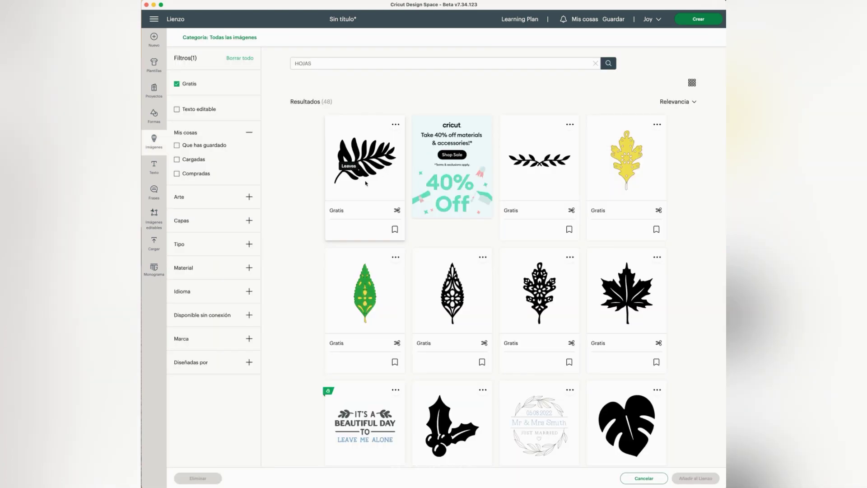
Look through the free HOJAS images and recolor all the leaf designs on the canvas pale green
scroll(559, 252, down, 15)
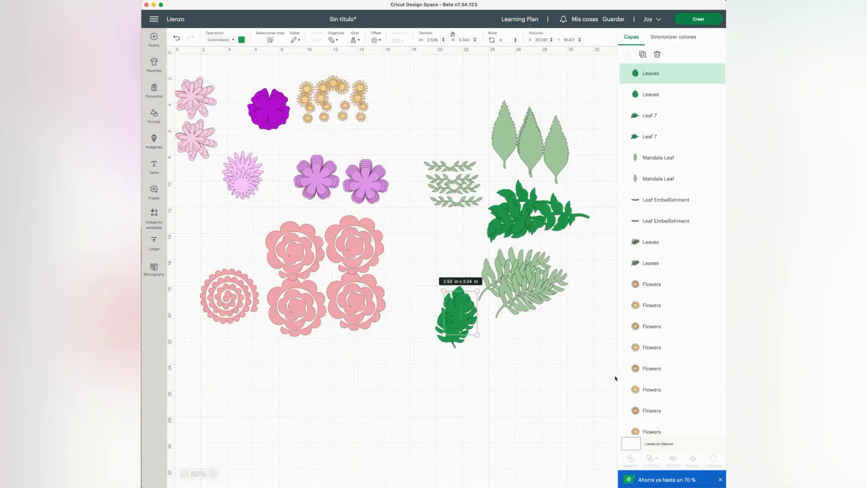
drag(576, 371, 425, 148)
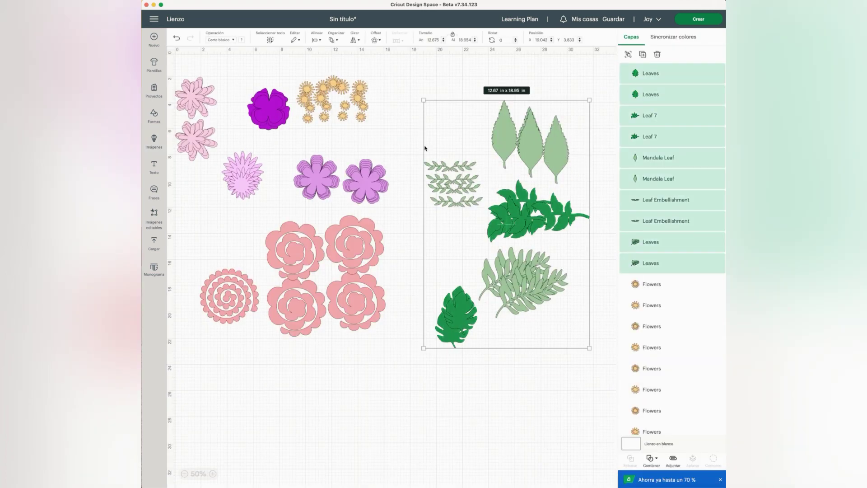
click(241, 40)
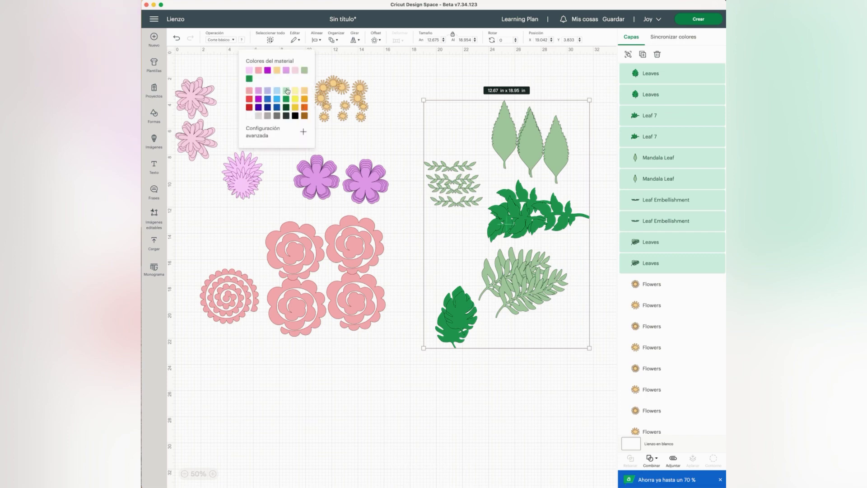
click(287, 91)
click(553, 378)
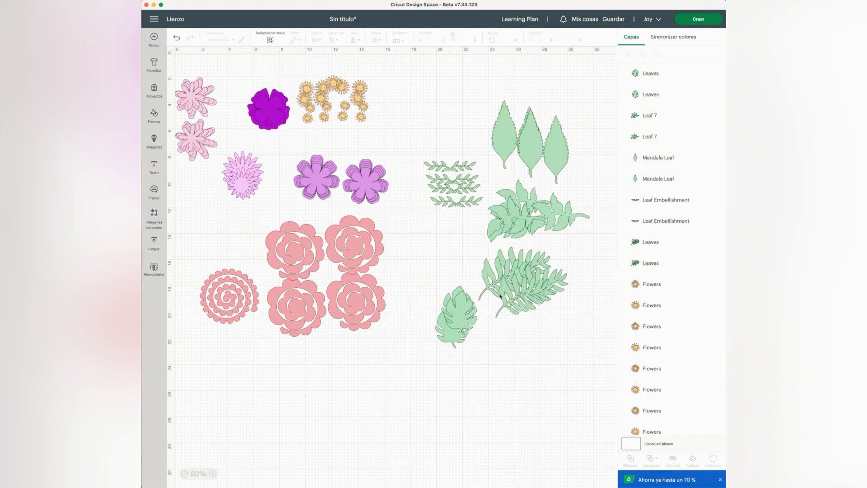
click(474, 323)
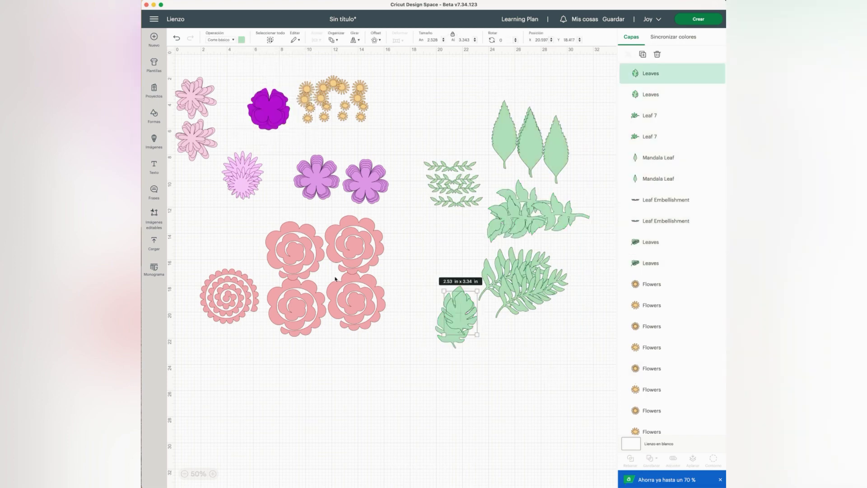
Move the two lower rolled roses down so they no longer touch the upper two
click(352, 296)
drag(352, 296, 352, 313)
drag(284, 300, 295, 319)
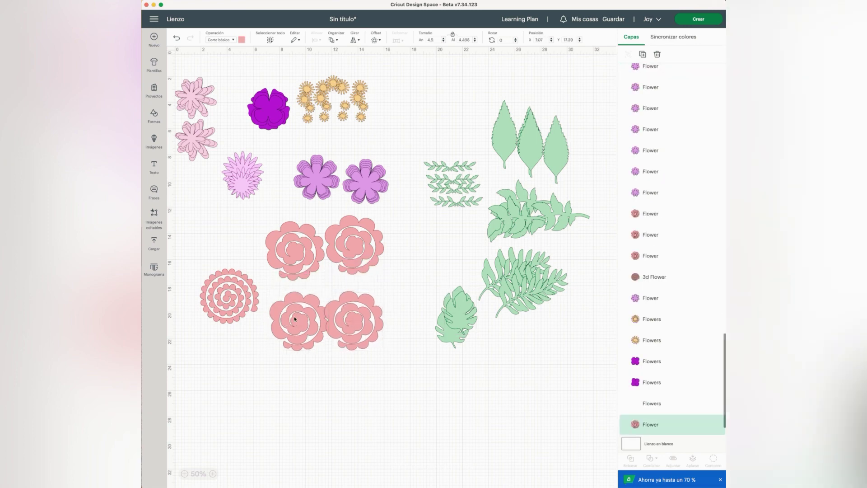
Rearrange the right-hand rolled rose in the group of four pink roses
drag(333, 245, 335, 310)
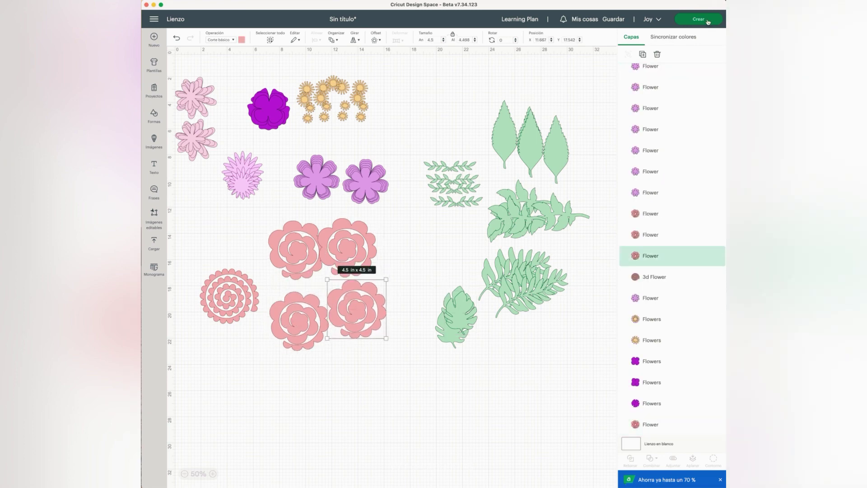
Preview the project's cutting layout using the with-mat option at 4.5 in x 12 in, and return to the canvas
click(708, 20)
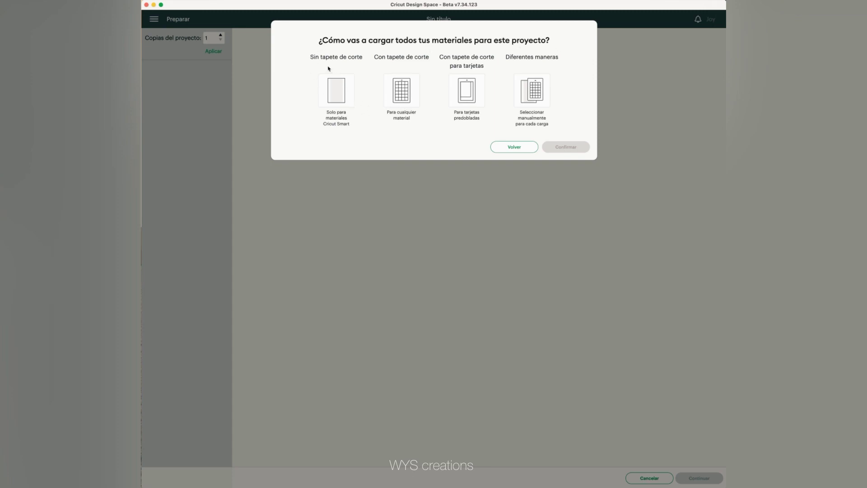
click(402, 91)
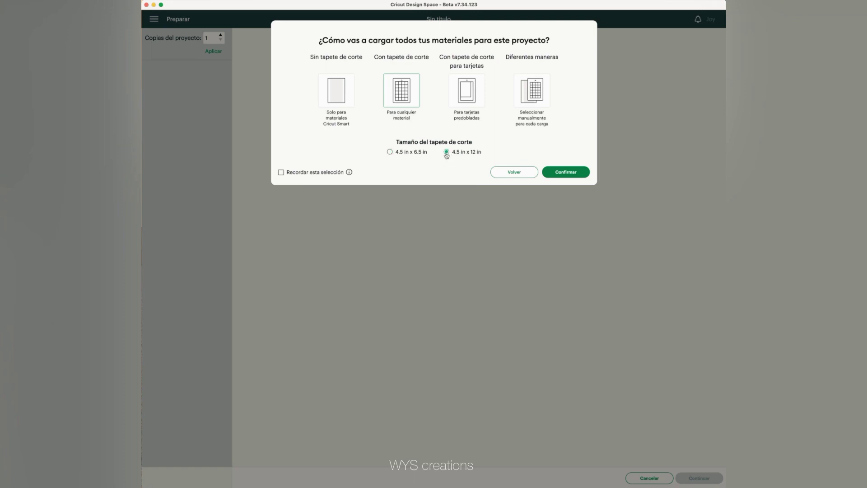
click(573, 174)
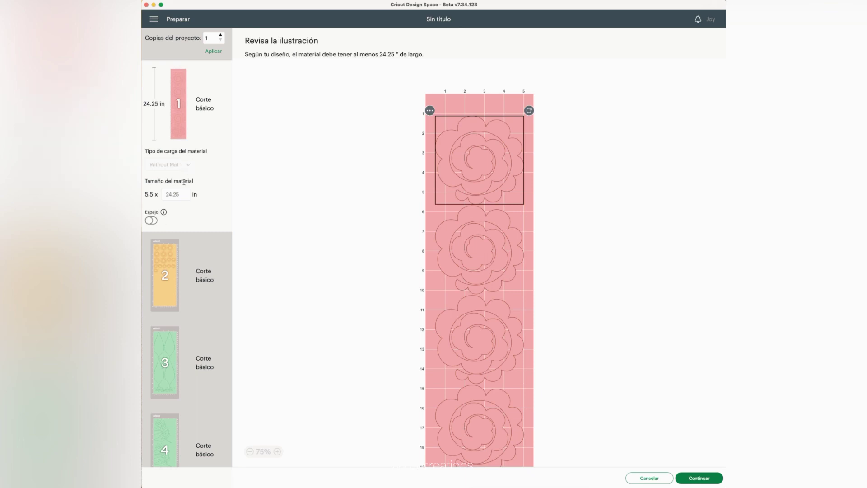
click(658, 475)
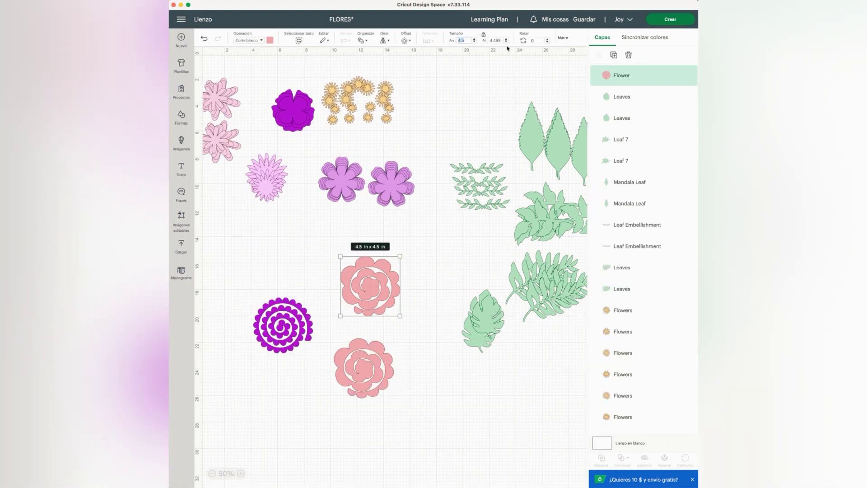
Set the upper pink rolled rose's width to 4 in and replace the lower rose with a duplicate of it
key(Return)
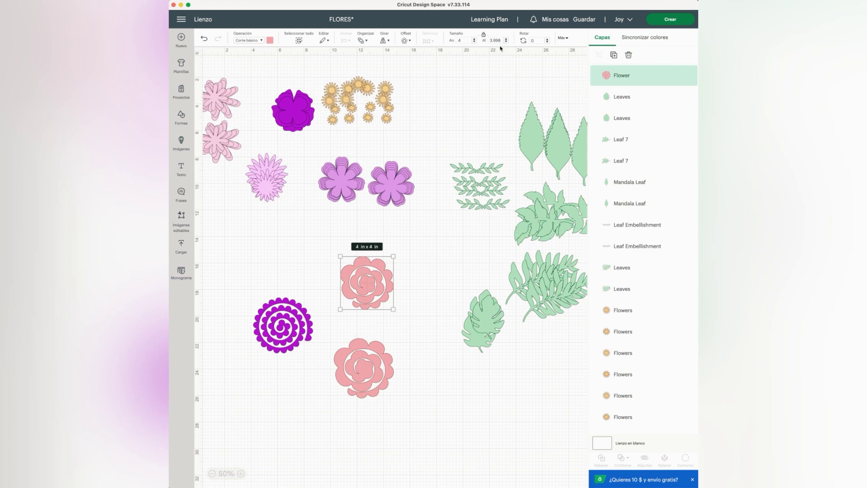
click(356, 350)
key(Delete)
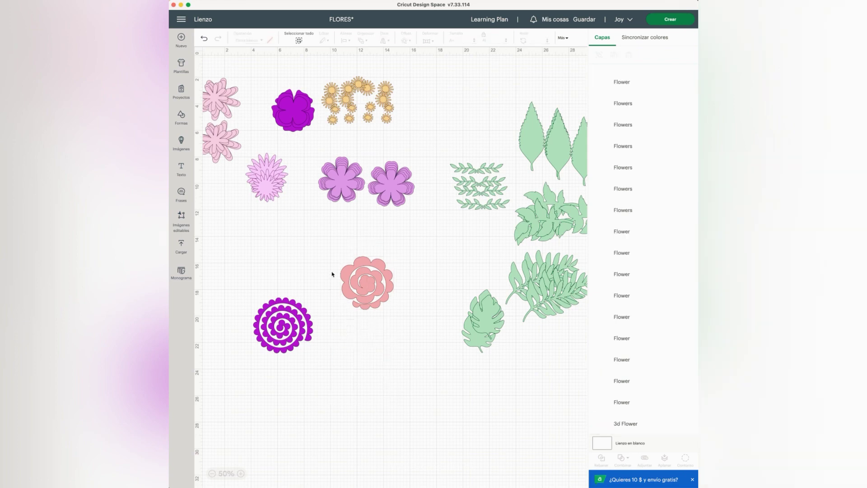
click(388, 271)
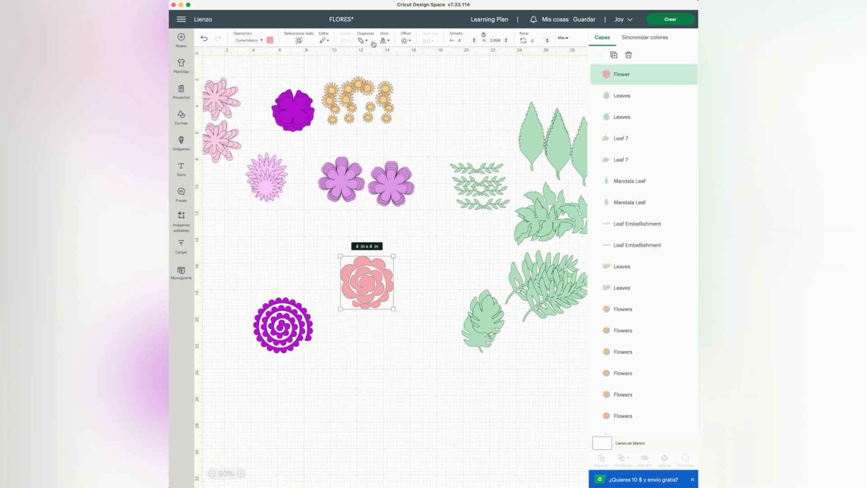
click(614, 55)
Set the width of the purple scalloped spiral flower to 4 in
click(283, 324)
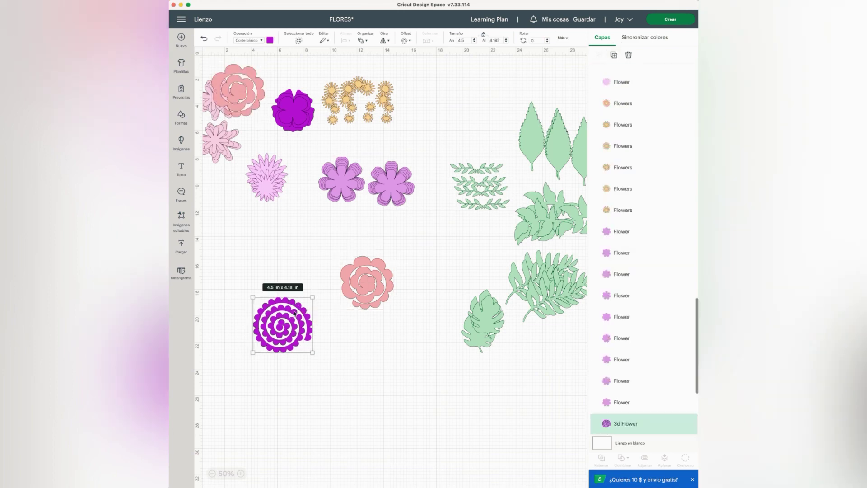
click(461, 40)
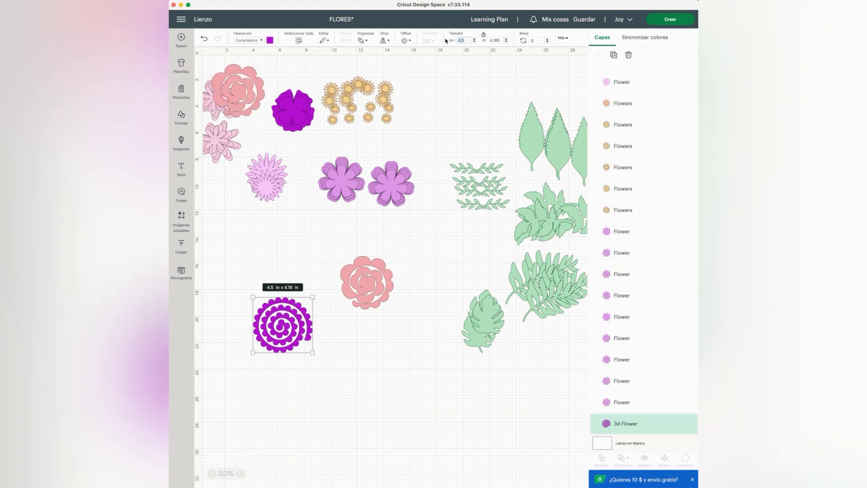
text(4)
key(Return)
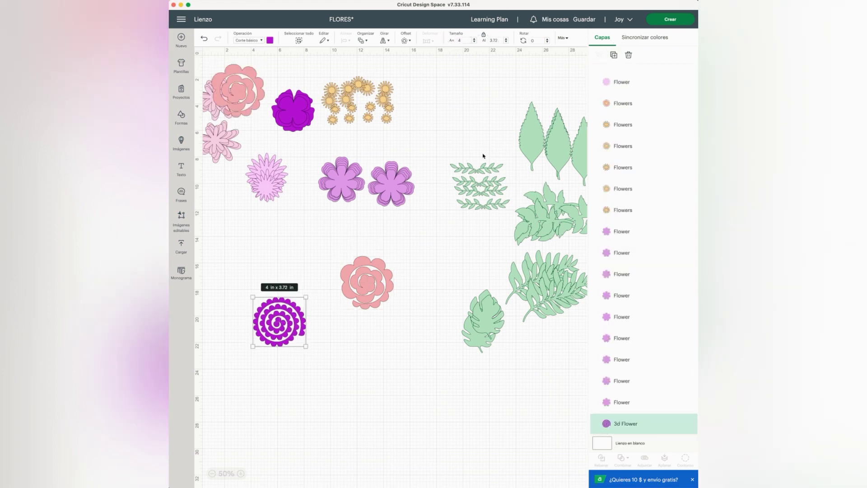
Move the duplicated pink rose into the empty area just below the original rose
drag(244, 90, 377, 348)
click(375, 287)
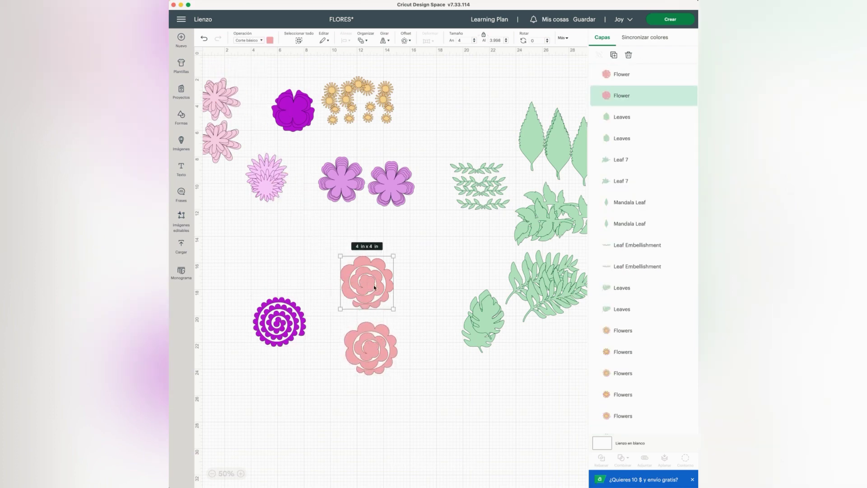
Send the project to cut preparation with a cutting mat for any material, sized 4.5 in x 12 in
click(670, 19)
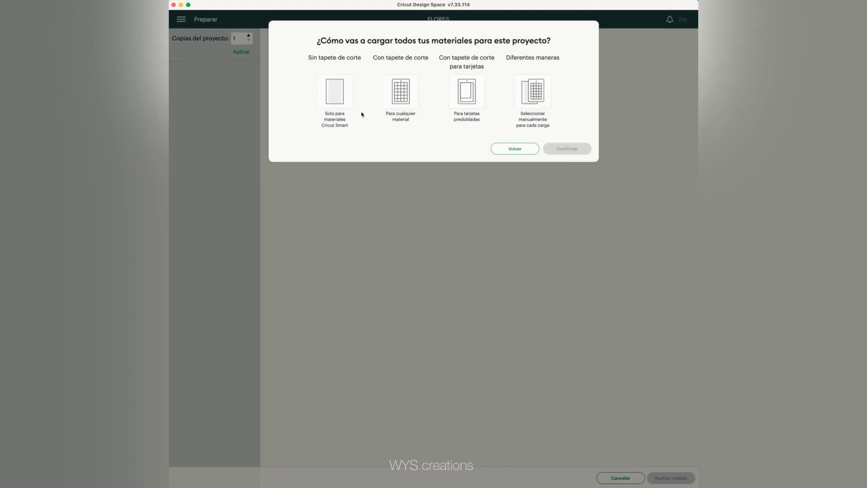
click(401, 92)
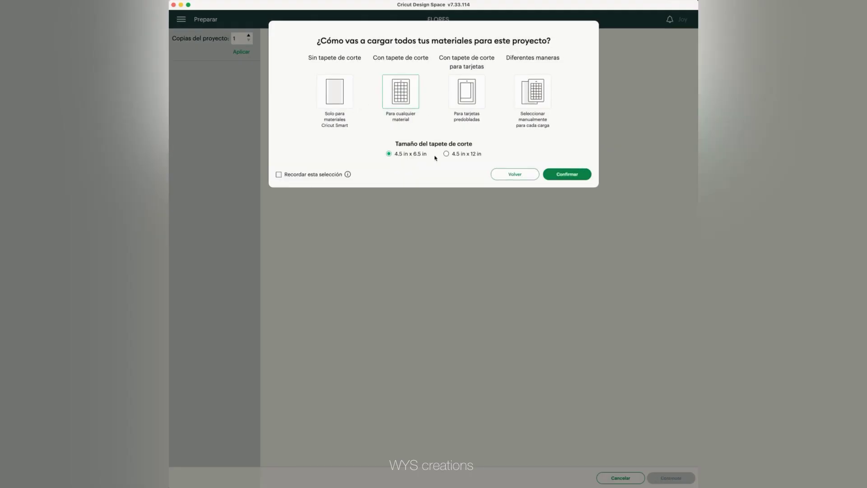
click(454, 156)
click(566, 177)
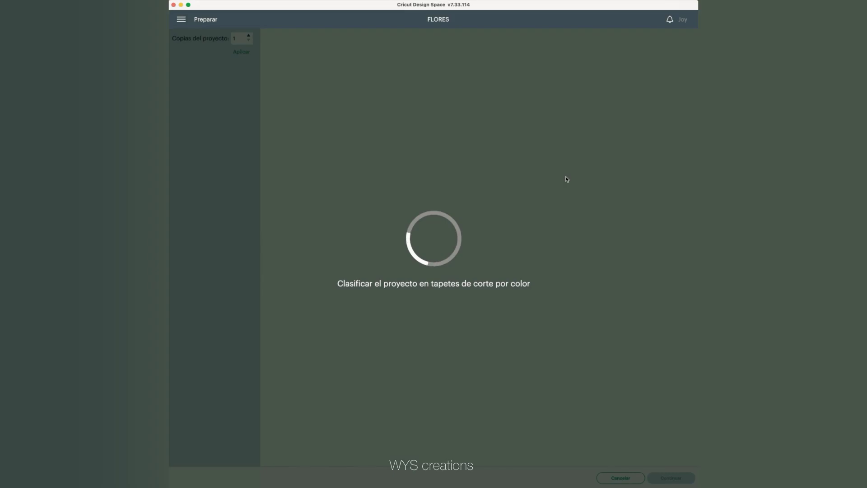